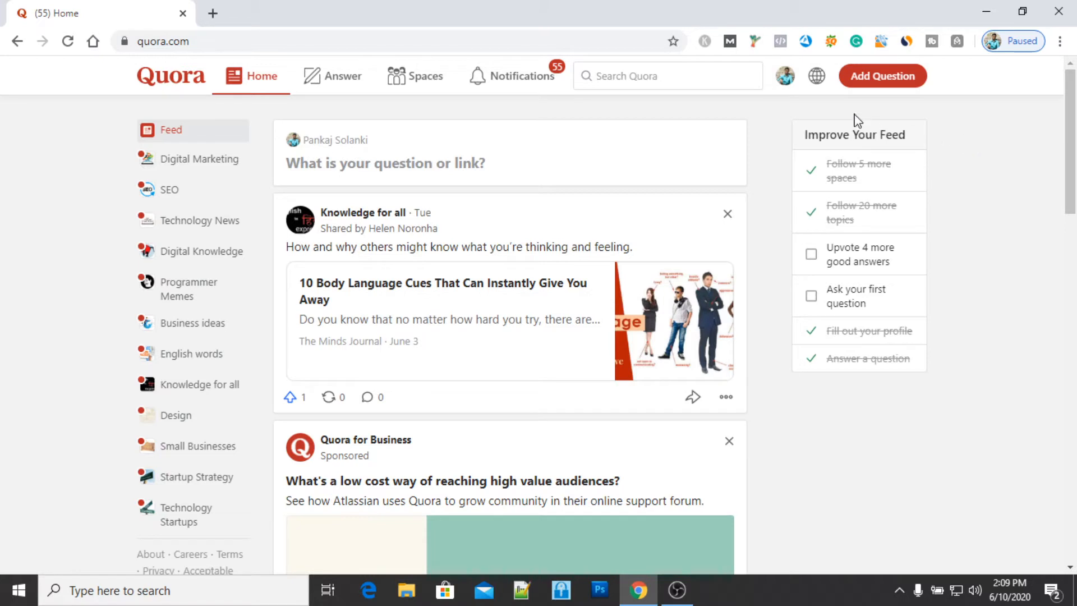
Step: Open the Ads Manager from the account profile and start creating a new campaign
{"action": "left_click", "coordinate": [786, 82]}
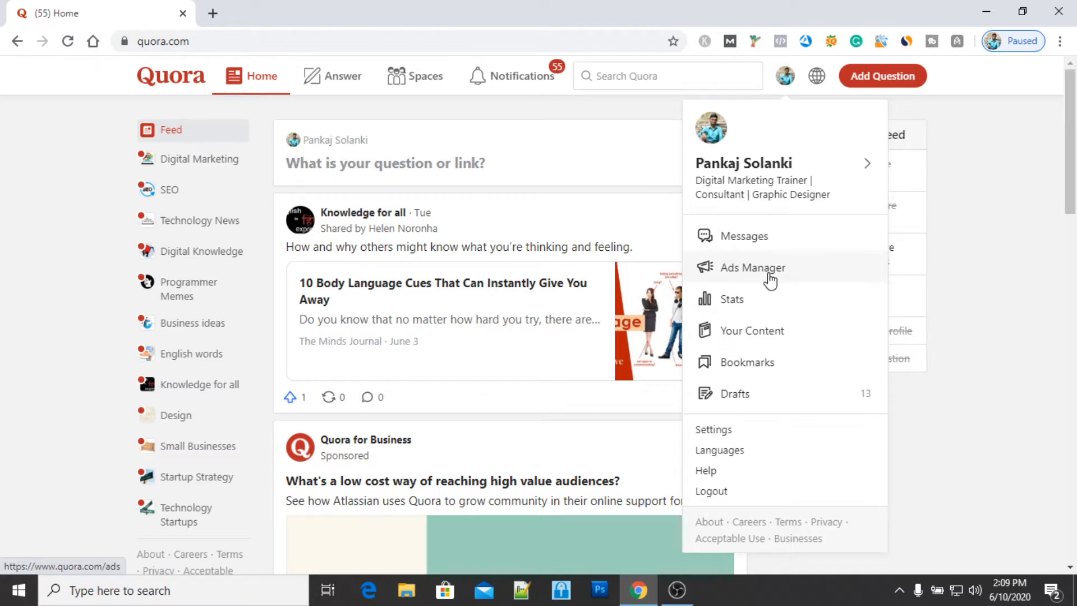
{"action": "left_click", "coordinate": [770, 280]}
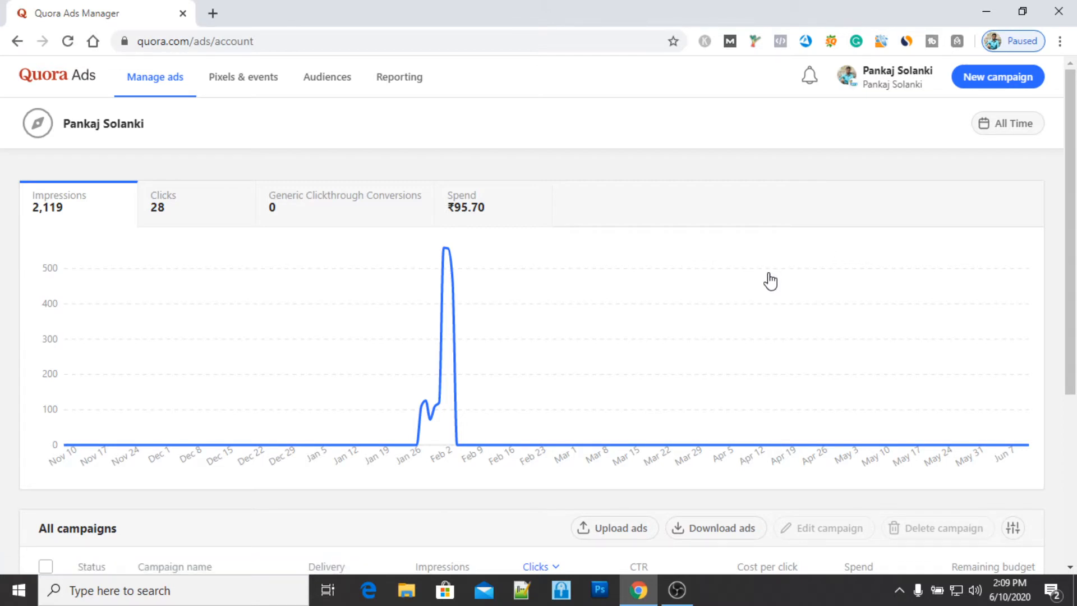
{"action": "scroll", "coordinate": [344, 279], "scroll_direction": "down", "scroll_amount": 5}
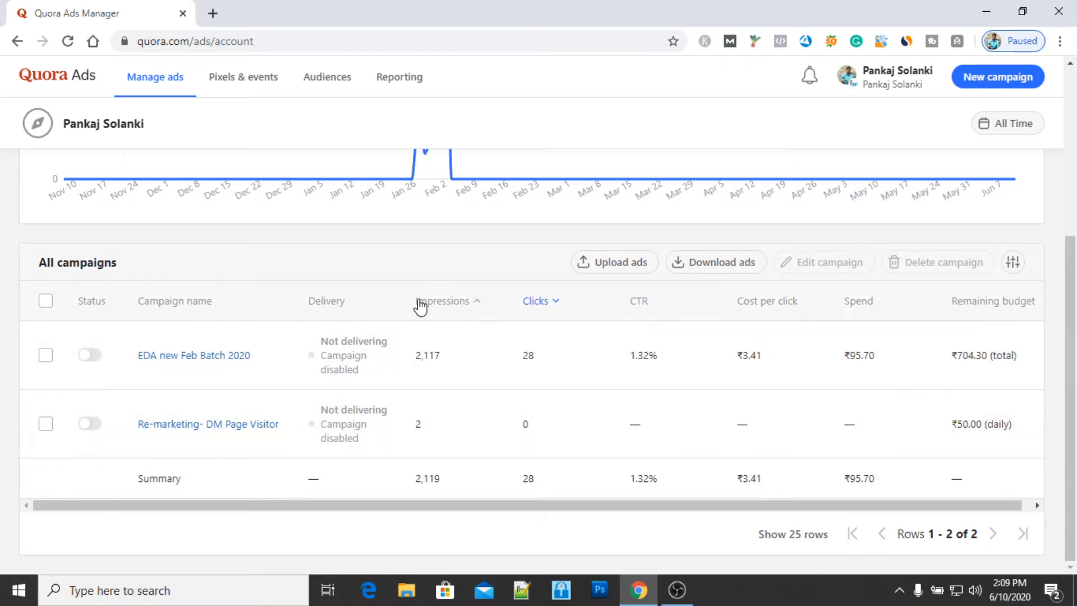
{"action": "scroll", "coordinate": [421, 320], "scroll_direction": "up", "scroll_amount": 5}
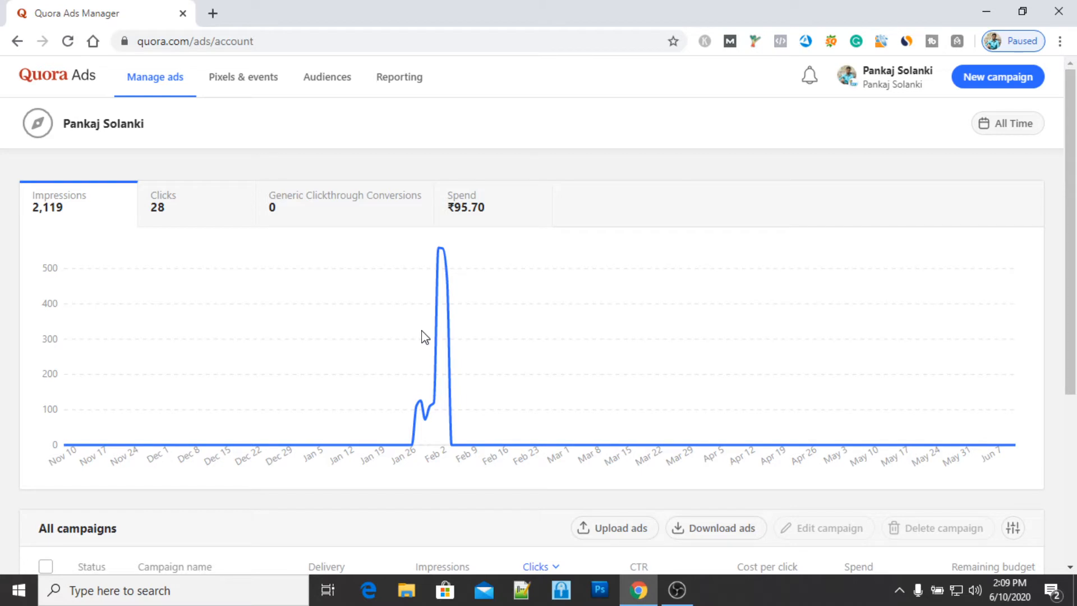
{"action": "left_click", "coordinate": [993, 94]}
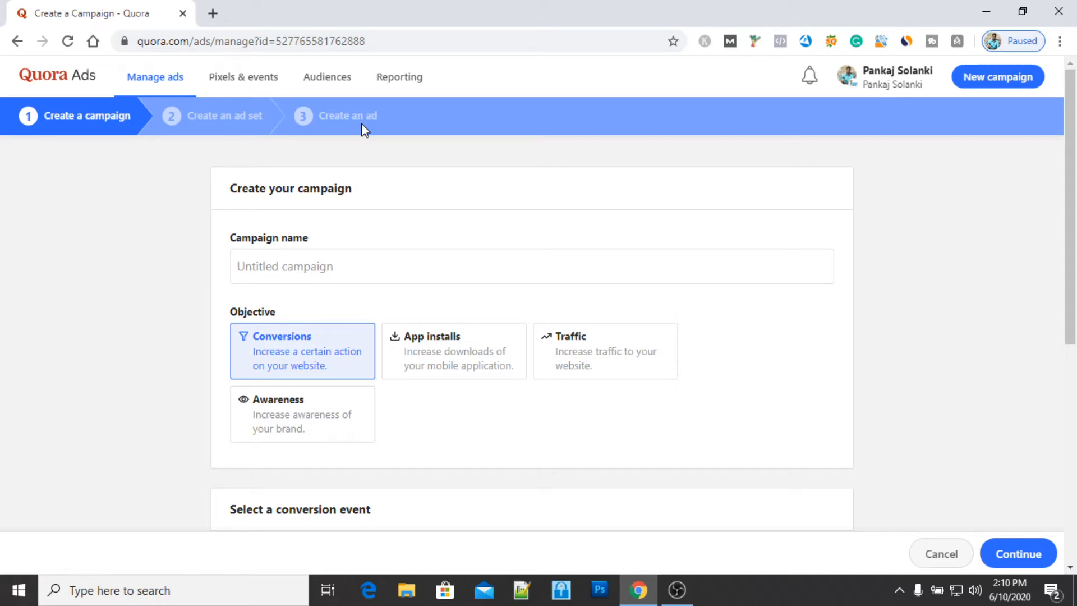
Step: Name the campaign "Student demo" and choose Traffic as its objective
{"action": "left_click", "coordinate": [359, 266]}
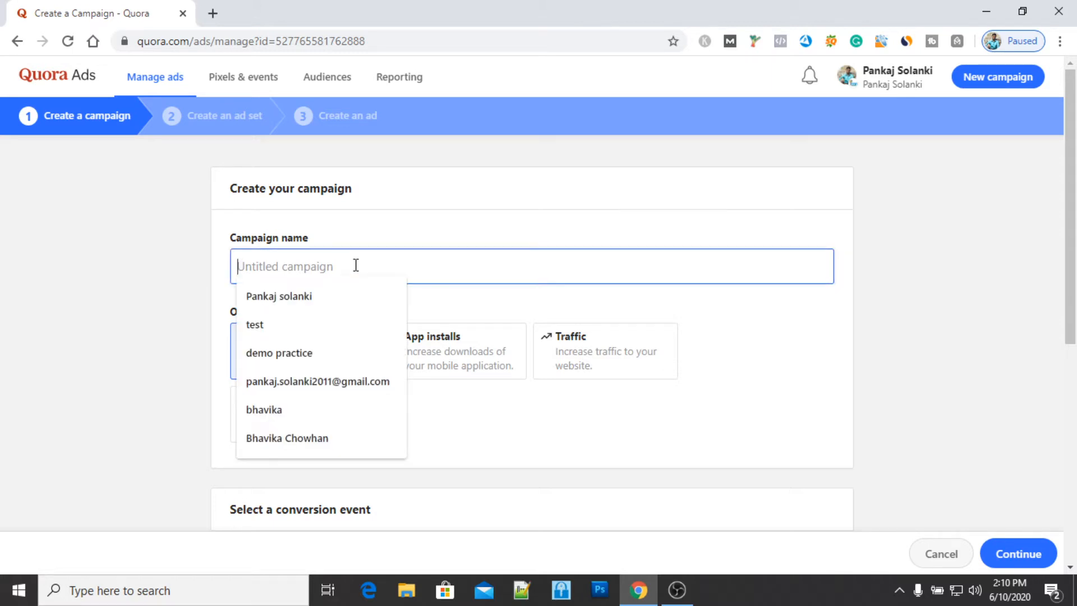
{"action": "type", "text": "Student demo"}
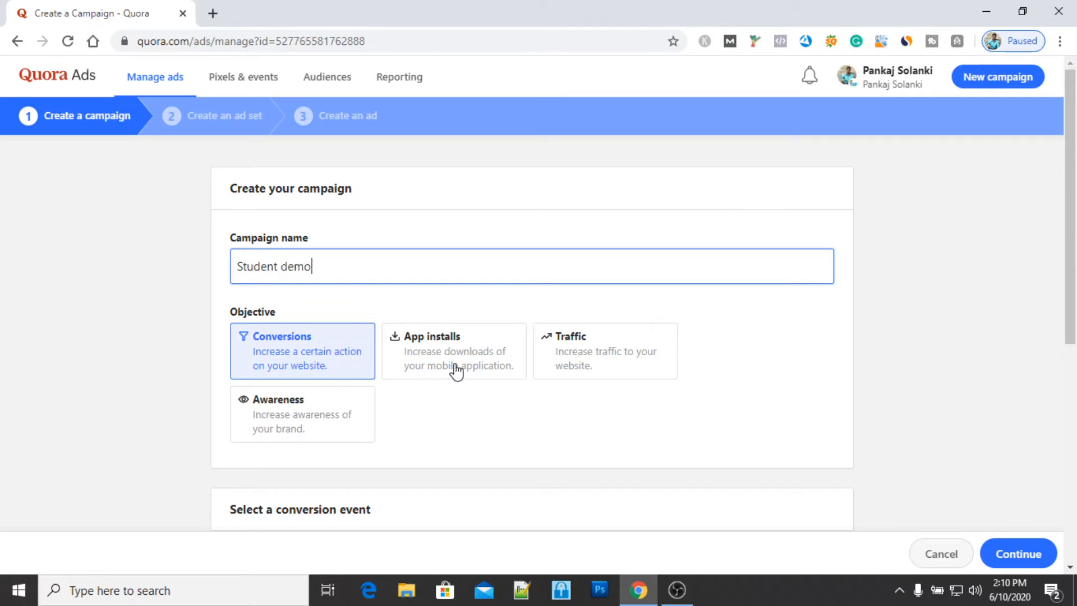
{"action": "left_click", "coordinate": [602, 348]}
Step: Set the campaign's daily maximum budget to ₹100
{"action": "scroll", "coordinate": [730, 344], "scroll_direction": "down", "scroll_amount": 4}
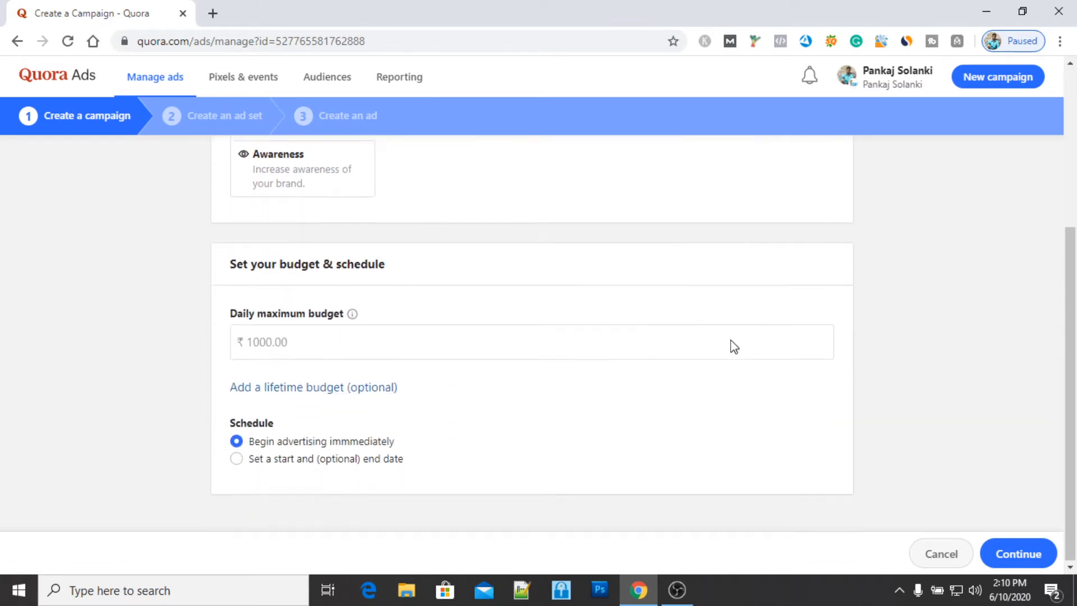
{"action": "mouse_move", "coordinate": [352, 313]}
{"action": "left_click", "coordinate": [403, 336]}
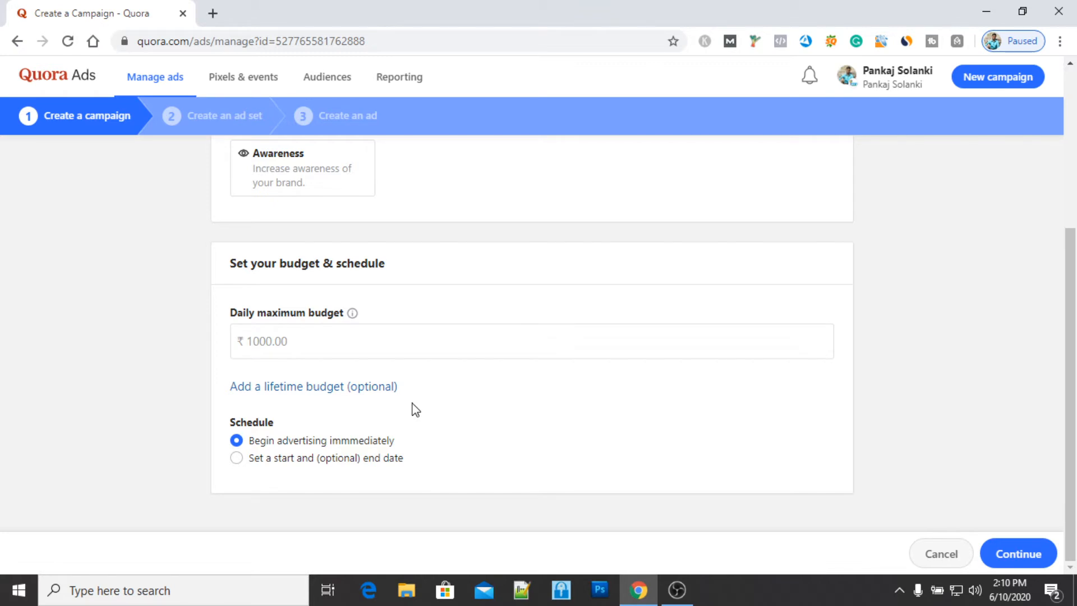
{"action": "left_click", "coordinate": [413, 348]}
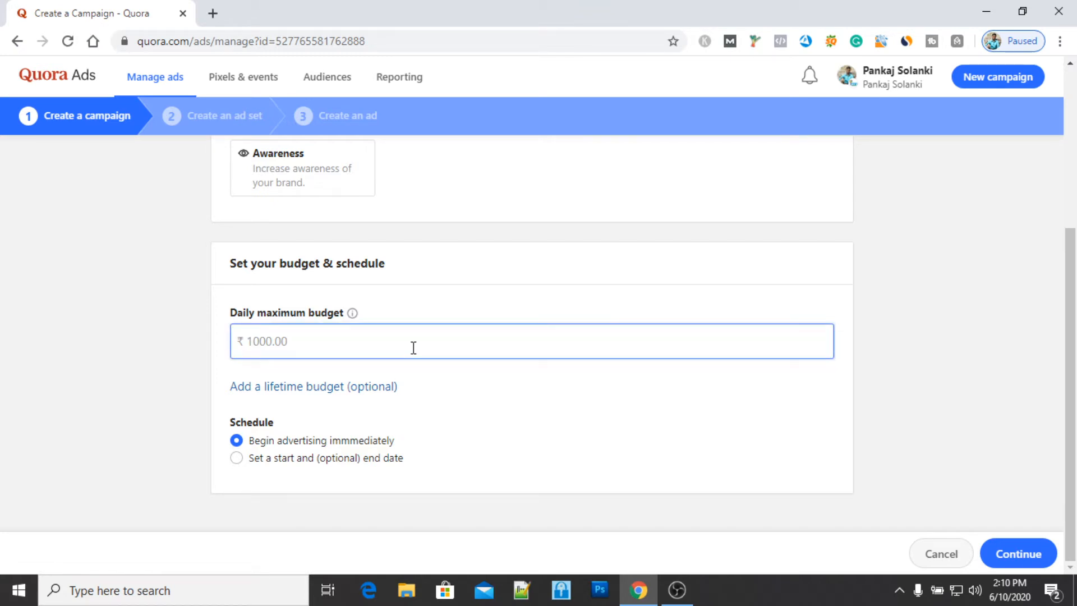
{"action": "type", "text": "100"}
{"action": "left_click", "coordinate": [523, 426]}
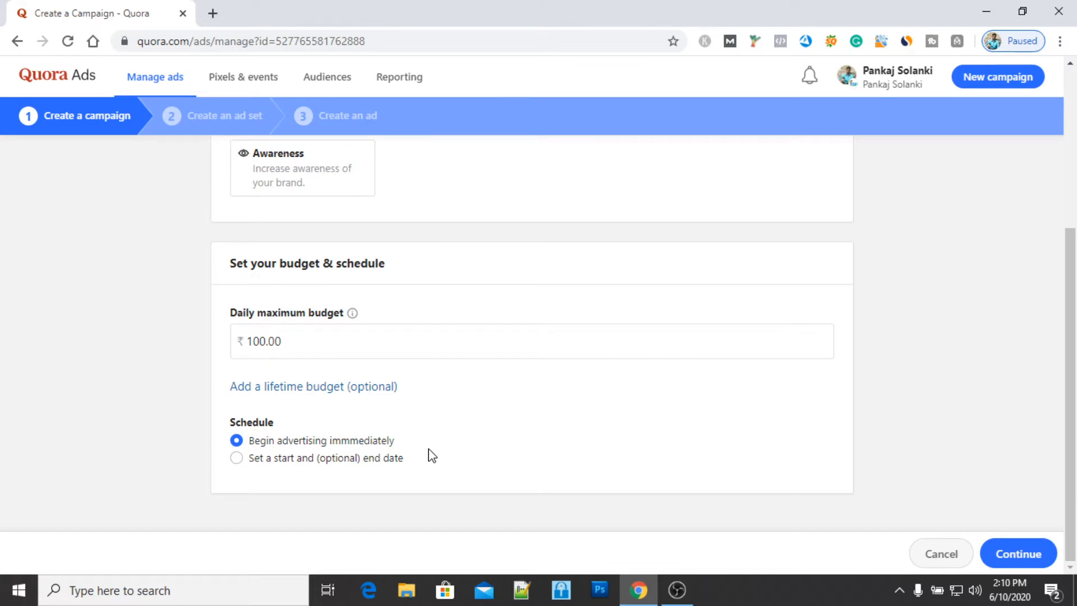
Step: Switch the schedule to set dates and make the campaign start on 06/15/2020 at 11:00 AM
{"action": "left_click", "coordinate": [296, 461]}
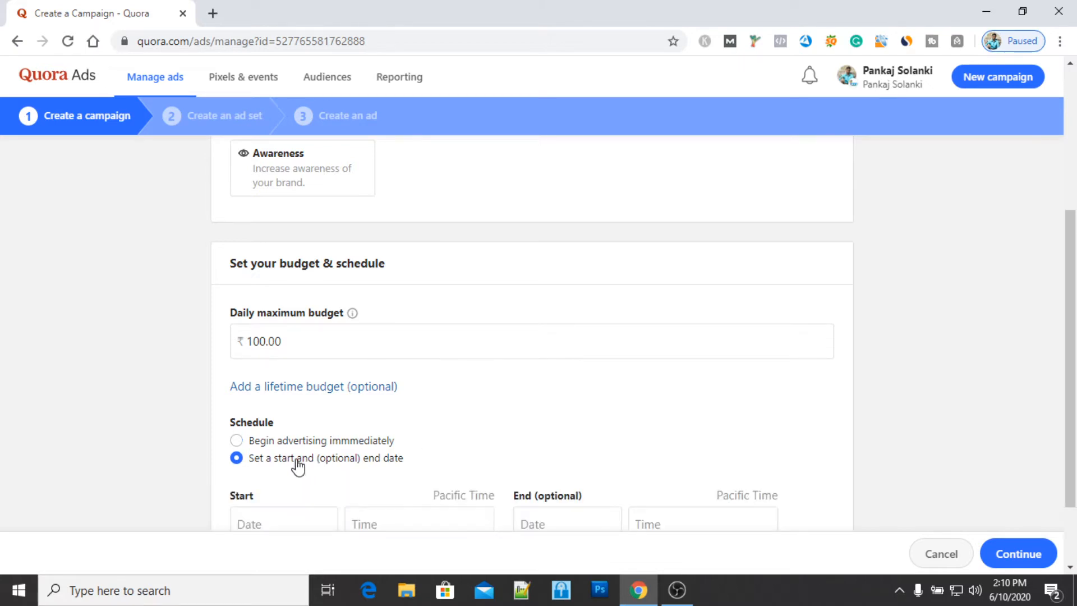
{"action": "scroll", "coordinate": [416, 439], "scroll_direction": "down", "scroll_amount": 2}
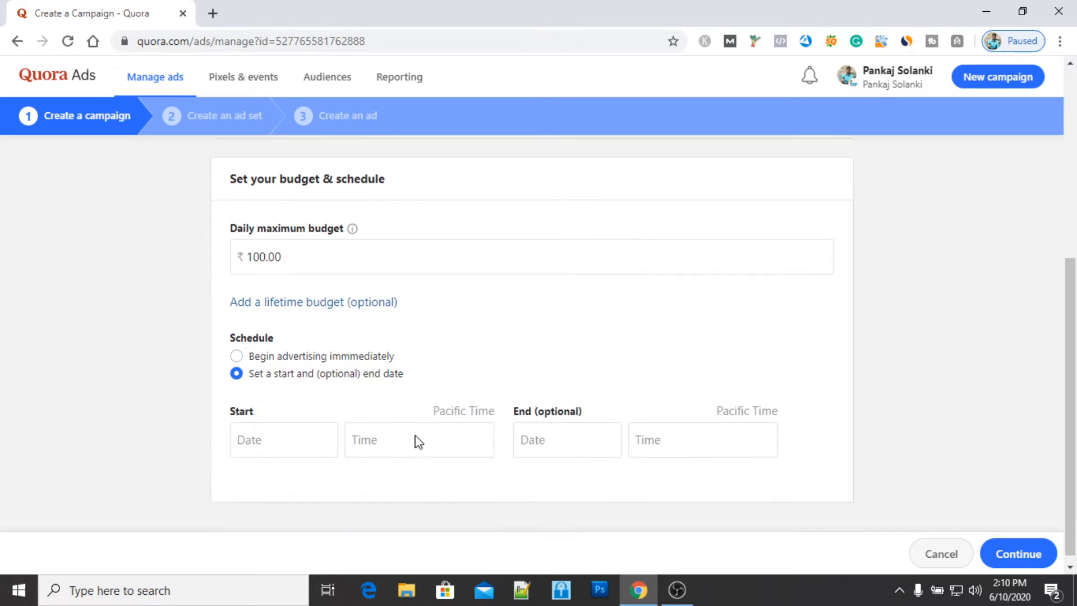
{"action": "left_click", "coordinate": [269, 426]}
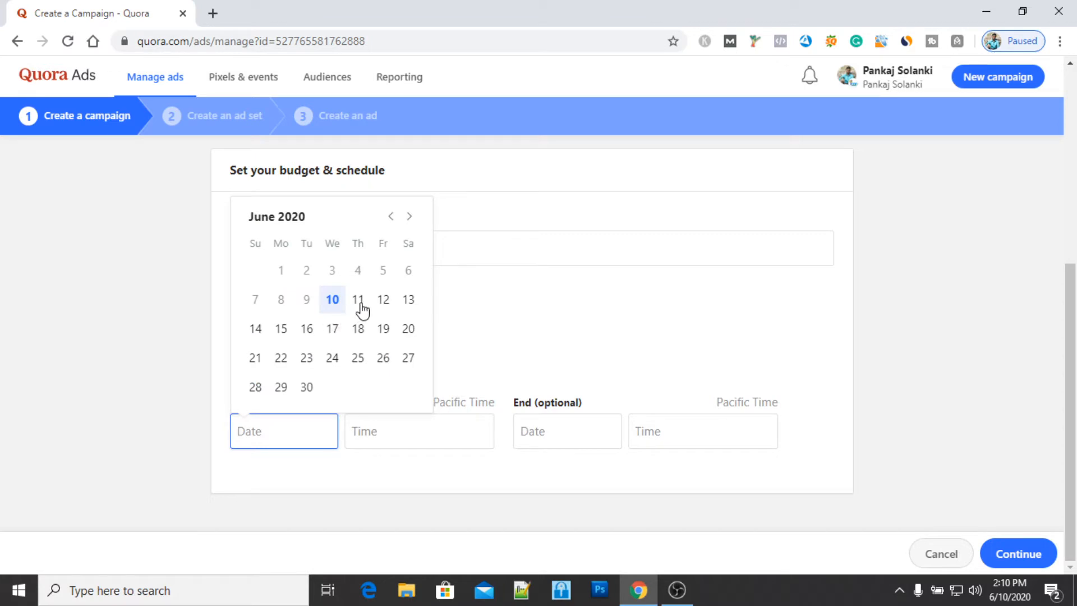
{"action": "left_click", "coordinate": [282, 329]}
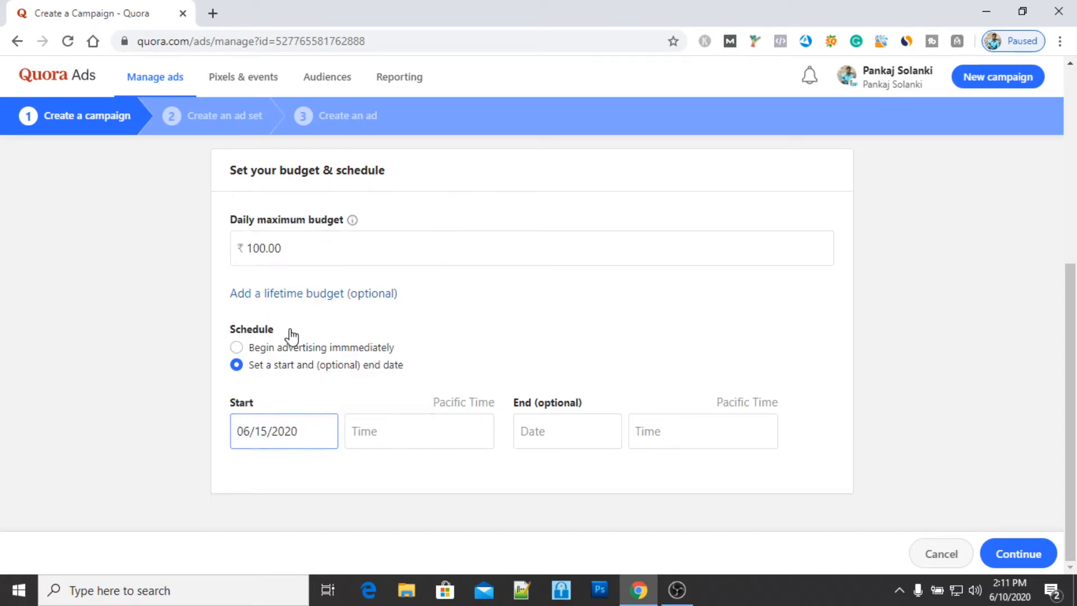
{"action": "left_click", "coordinate": [439, 445]}
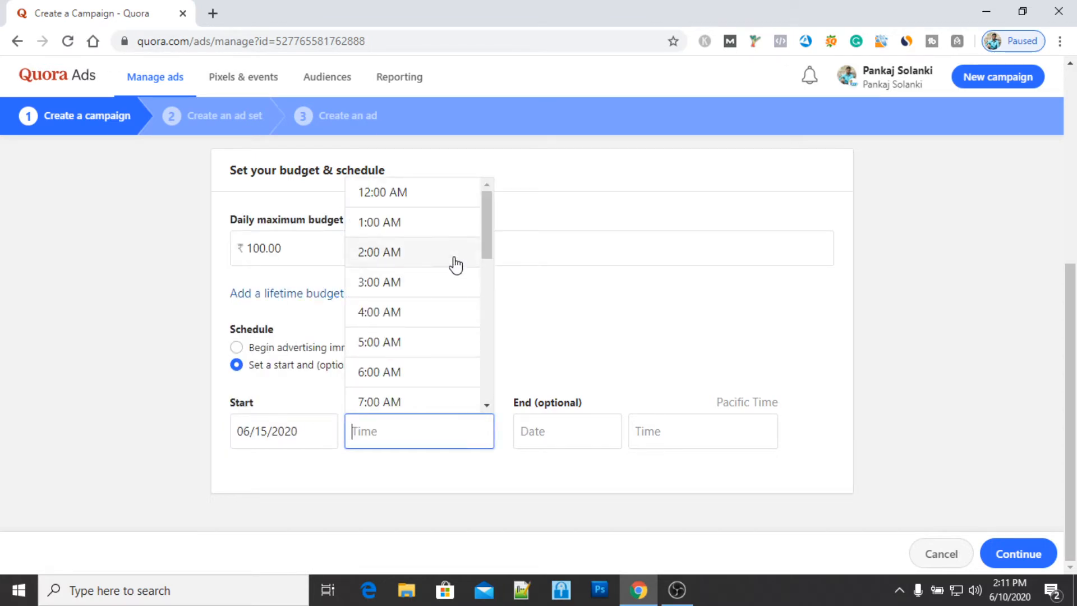
{"action": "left_click", "coordinate": [538, 283]}
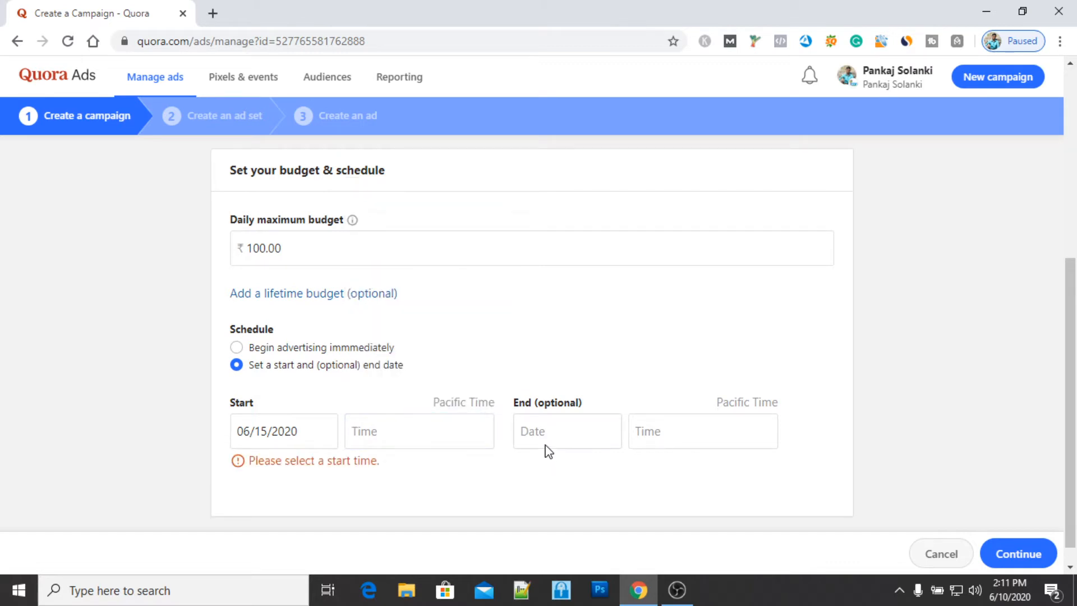
{"action": "left_click", "coordinate": [479, 432]}
{"action": "scroll", "coordinate": [443, 252], "scroll_direction": "down", "scroll_amount": 7}
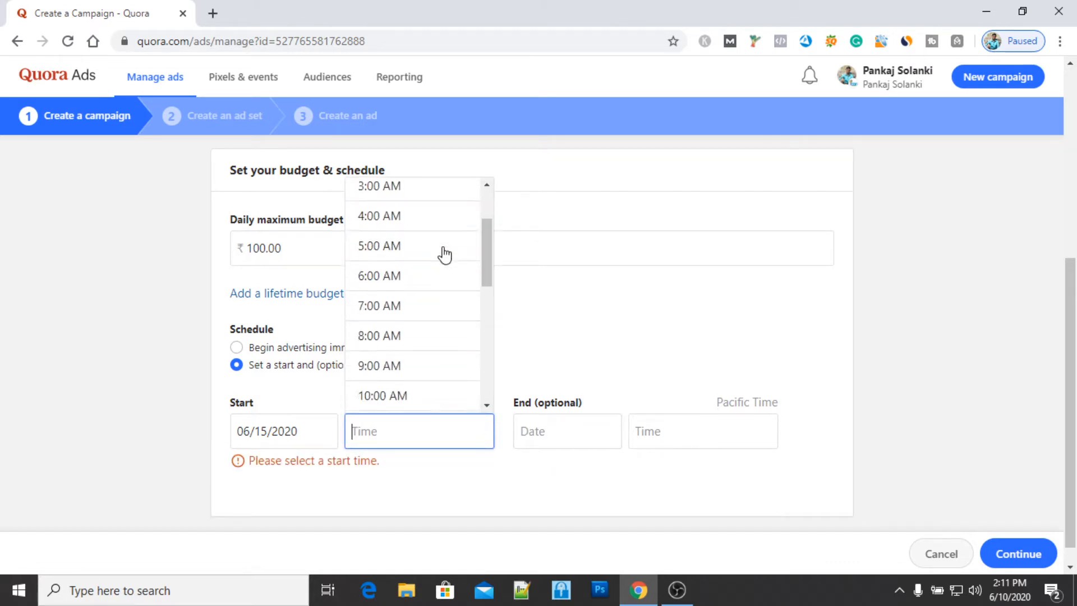
{"action": "scroll", "coordinate": [444, 255], "scroll_direction": "up", "scroll_amount": 2}
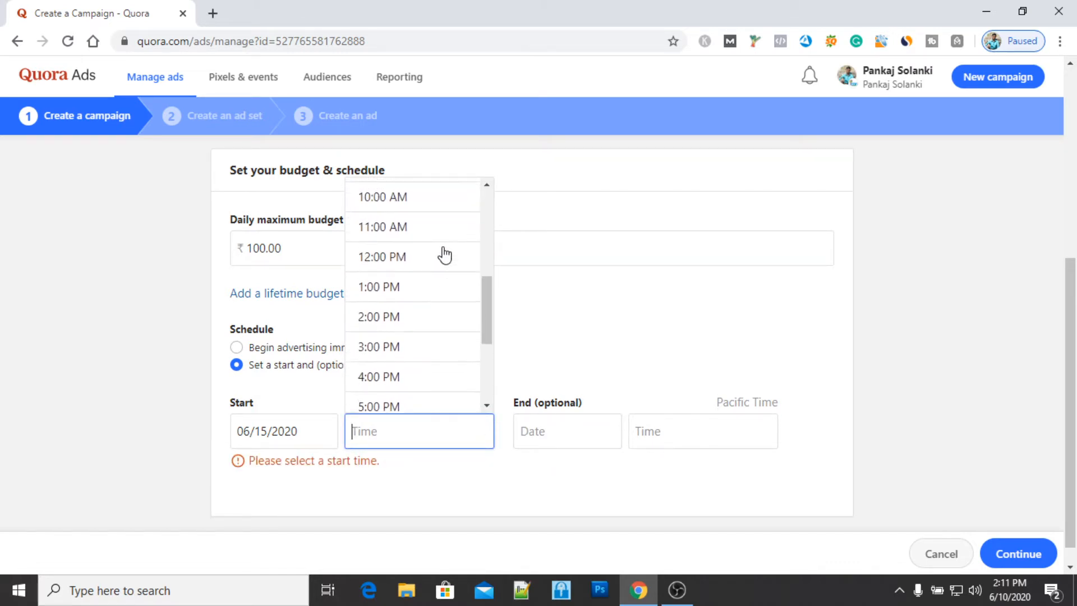
{"action": "left_click", "coordinate": [428, 220]}
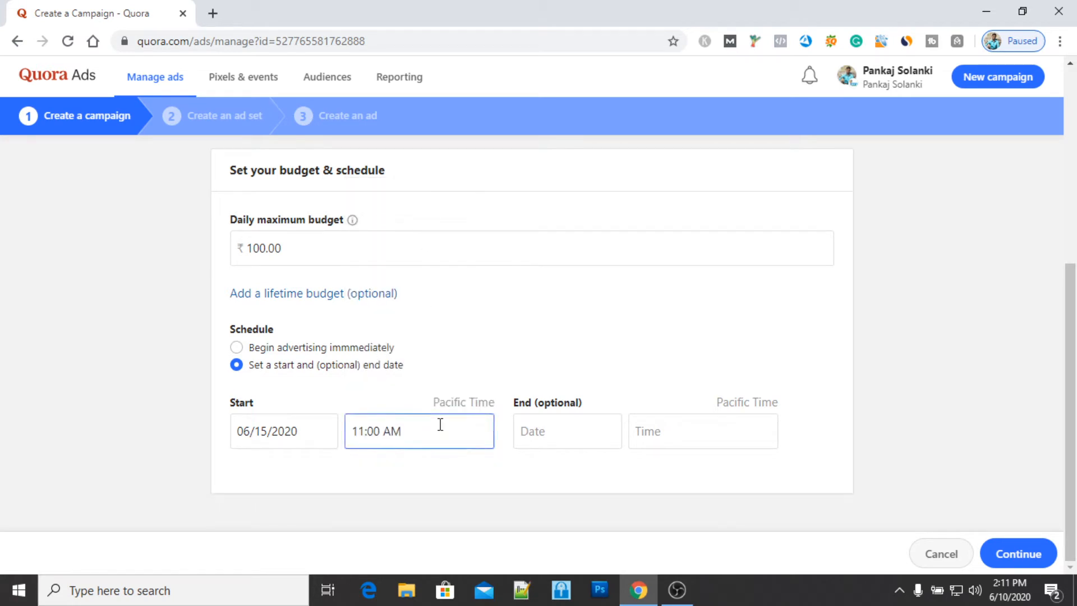
Step: Set the campaign's end to 06/20/2020 at 11:00 AM and try to continue to the ad set
{"action": "left_click", "coordinate": [530, 432]}
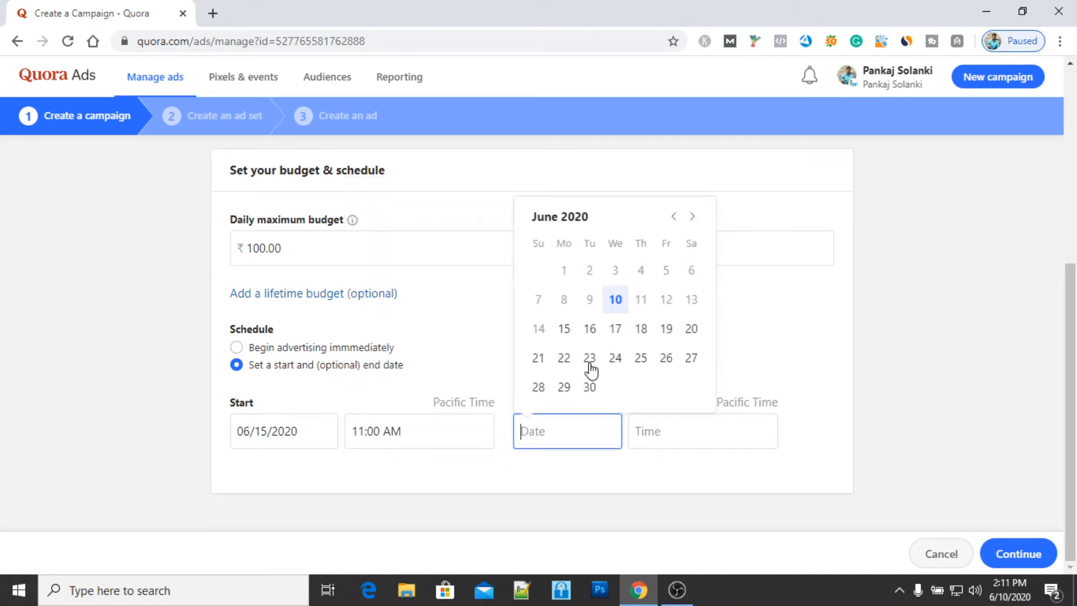
{"action": "left_click", "coordinate": [691, 332]}
{"action": "left_click", "coordinate": [693, 424]}
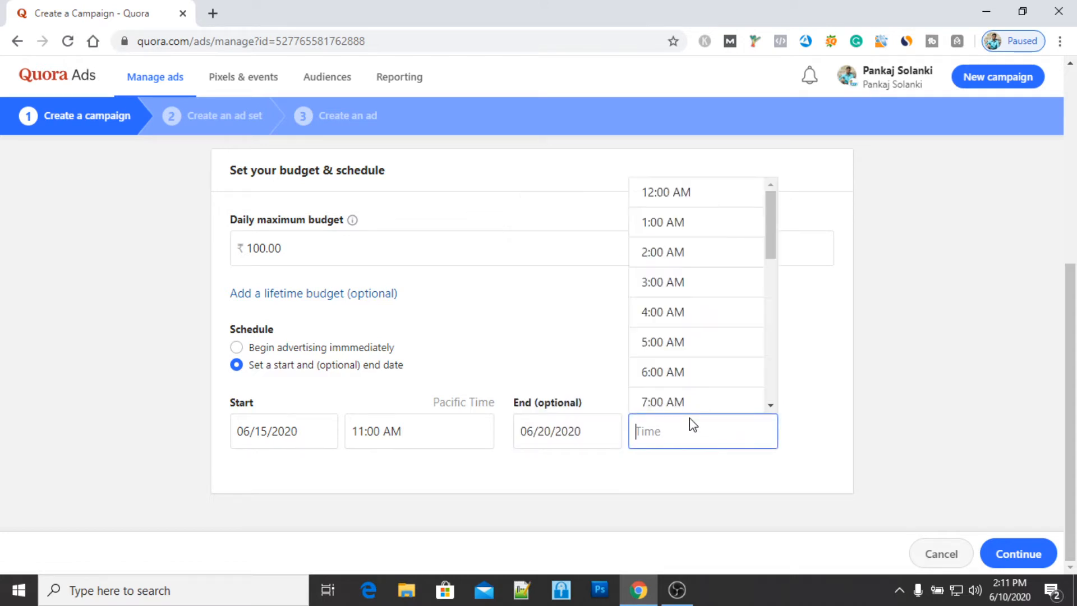
{"action": "scroll", "coordinate": [690, 320], "scroll_direction": "down", "scroll_amount": 3}
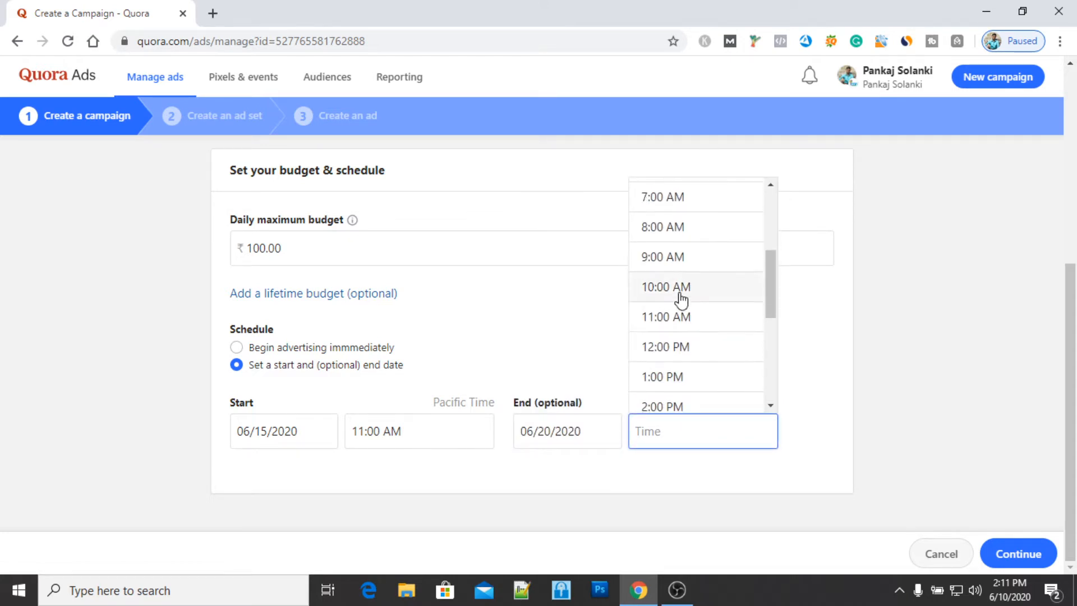
{"action": "left_click", "coordinate": [680, 316]}
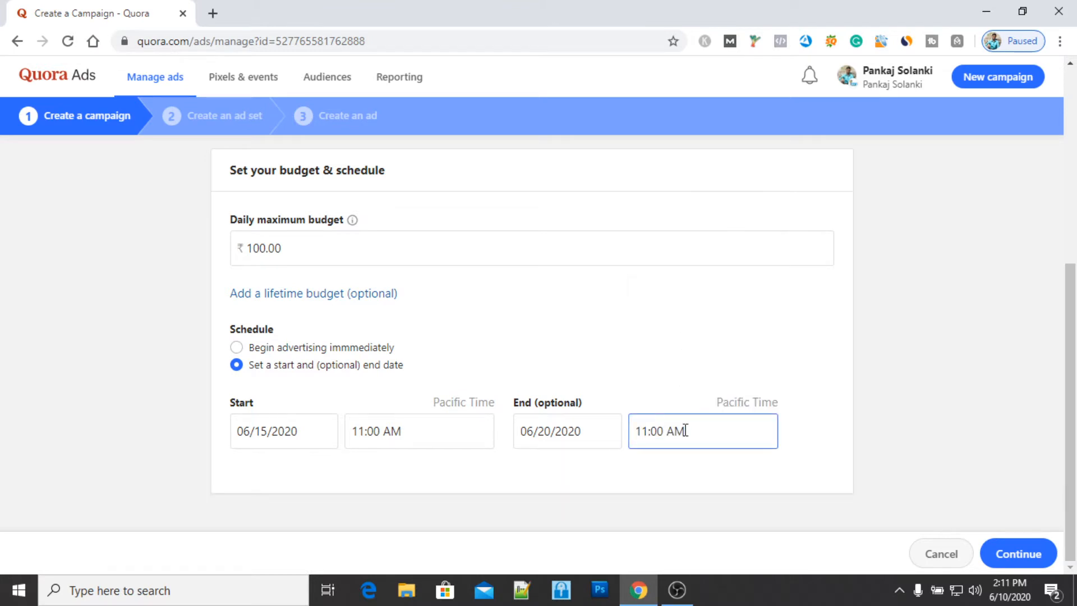
{"action": "left_click", "coordinate": [1016, 555]}
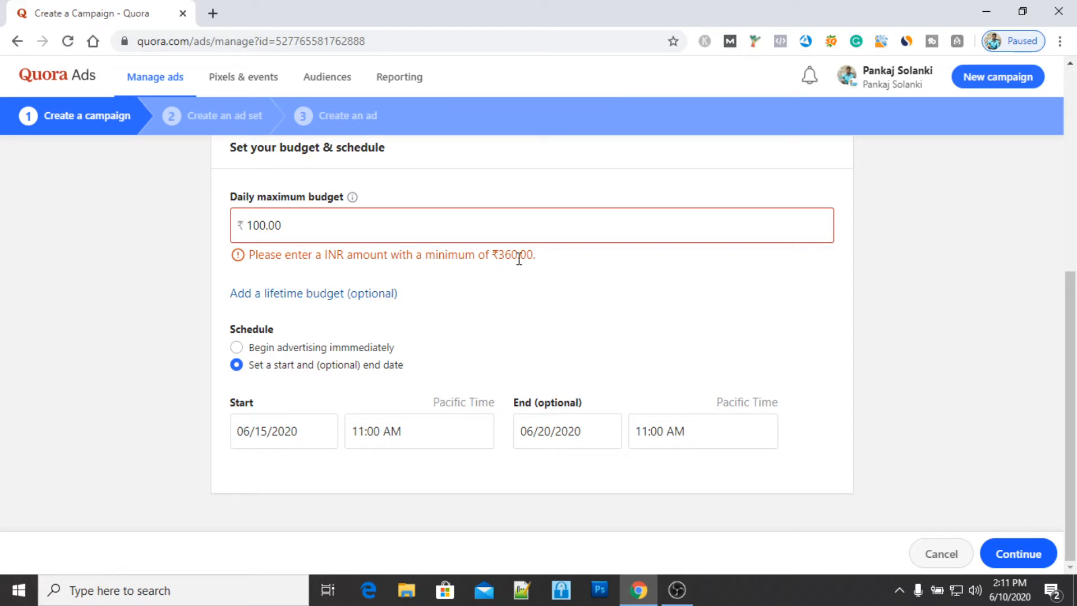
Step: Set the daily maximum budget to ₹360 and continue to ad set creation
{"action": "left_click", "coordinate": [358, 227]}
{"action": "left_click_drag", "start_coordinate": [358, 226], "coordinate": [30, 268]}
{"action": "key", "text": "BackSpace"}
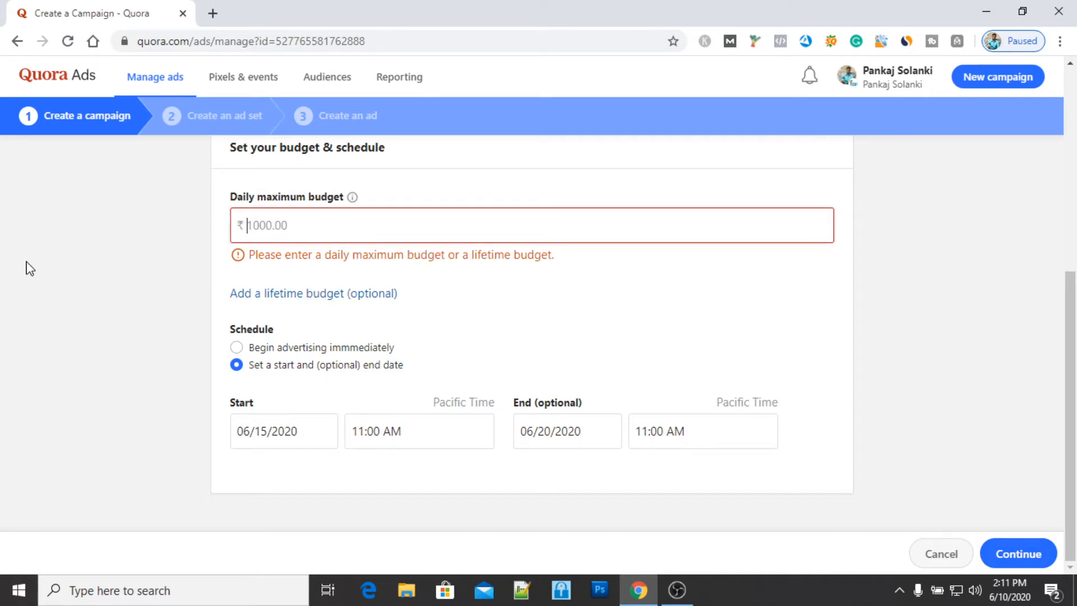
{"action": "type", "text": "360"}
{"action": "left_click", "coordinate": [426, 340]}
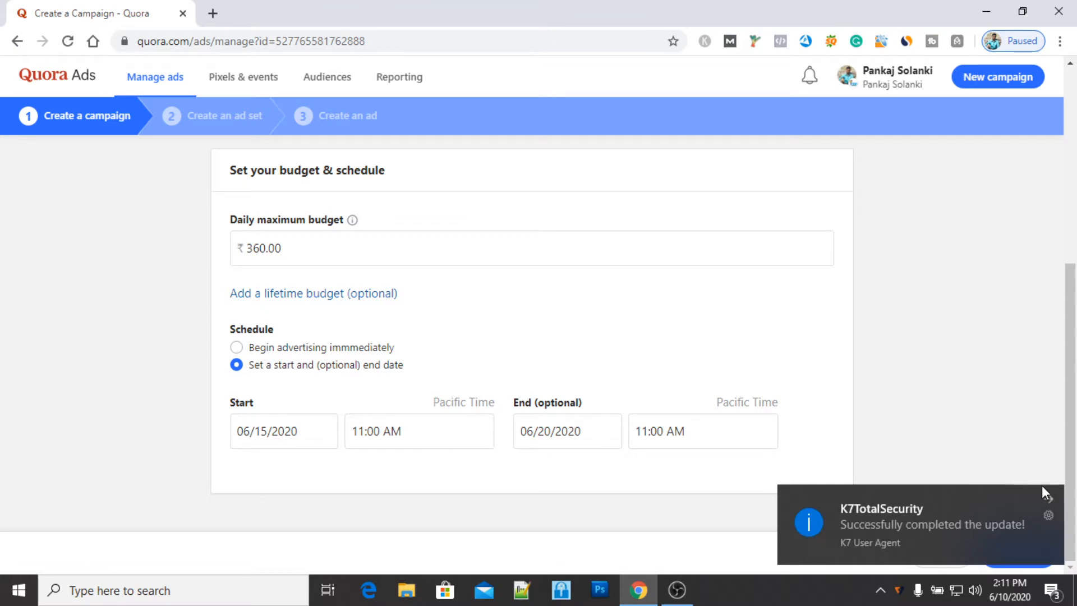
{"action": "left_click", "coordinate": [1048, 497]}
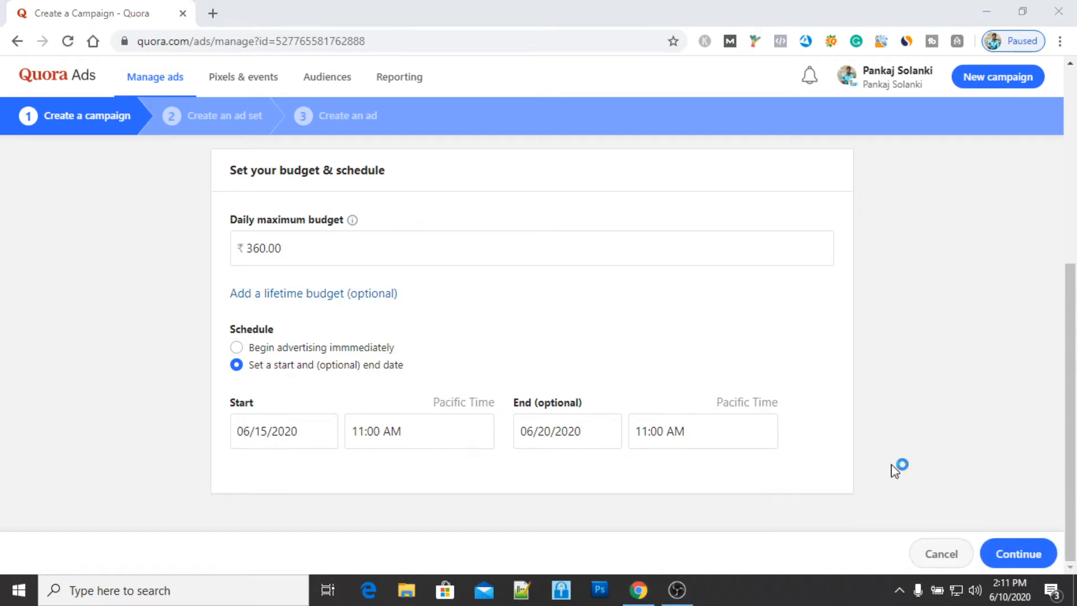
{"action": "left_click", "coordinate": [1020, 555]}
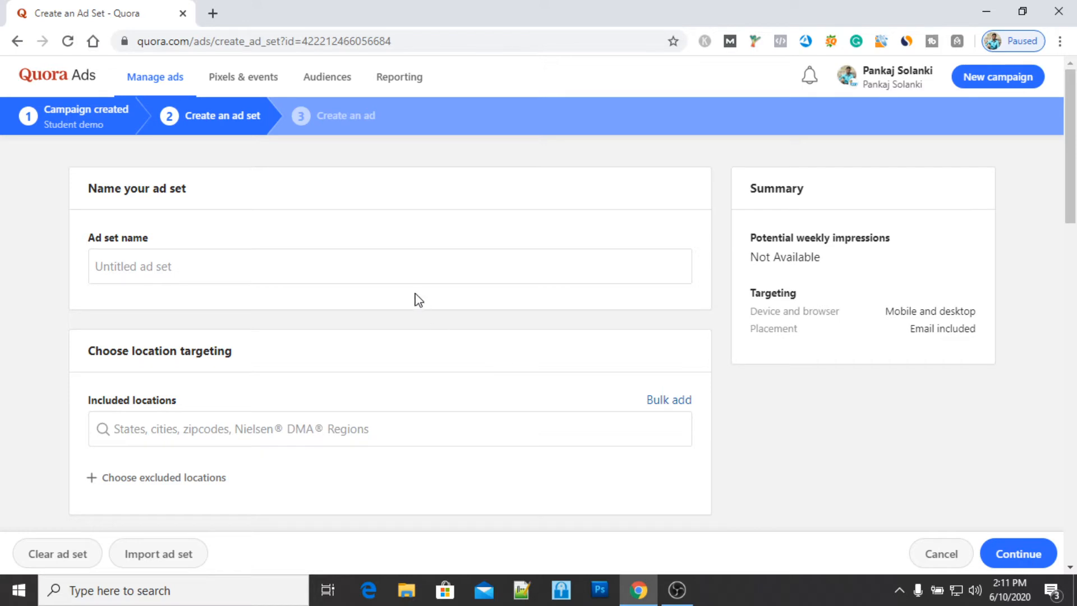
Step: Name the ad set "website traffic"
{"action": "left_click", "coordinate": [408, 274]}
{"action": "type", "text": "we"}
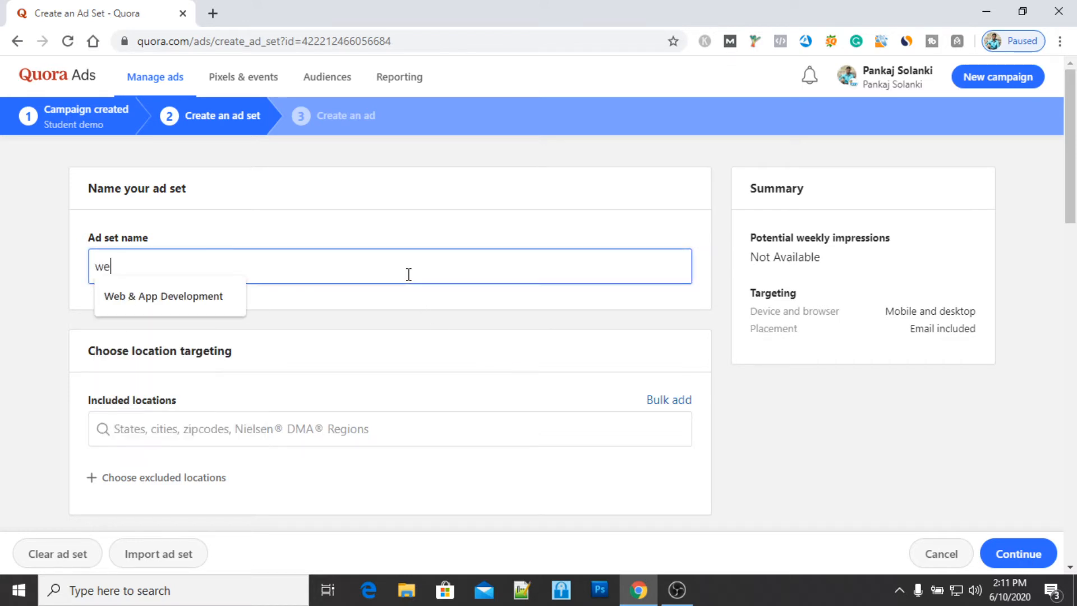
{"action": "type", "text": "bsite traffic"}
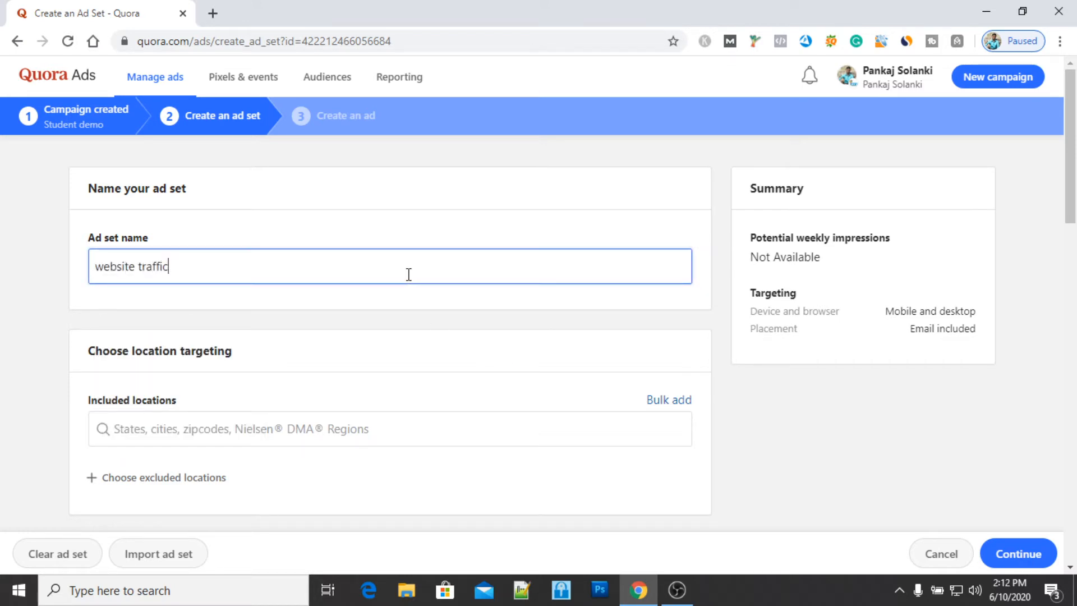
{"action": "left_click", "coordinate": [431, 345]}
Step: Add the city Raipur, Chhattisgarh, India to the ad set's included locations
{"action": "scroll", "coordinate": [433, 347], "scroll_direction": "down", "scroll_amount": 2}
{"action": "scroll", "coordinate": [432, 346], "scroll_direction": "down", "scroll_amount": 1}
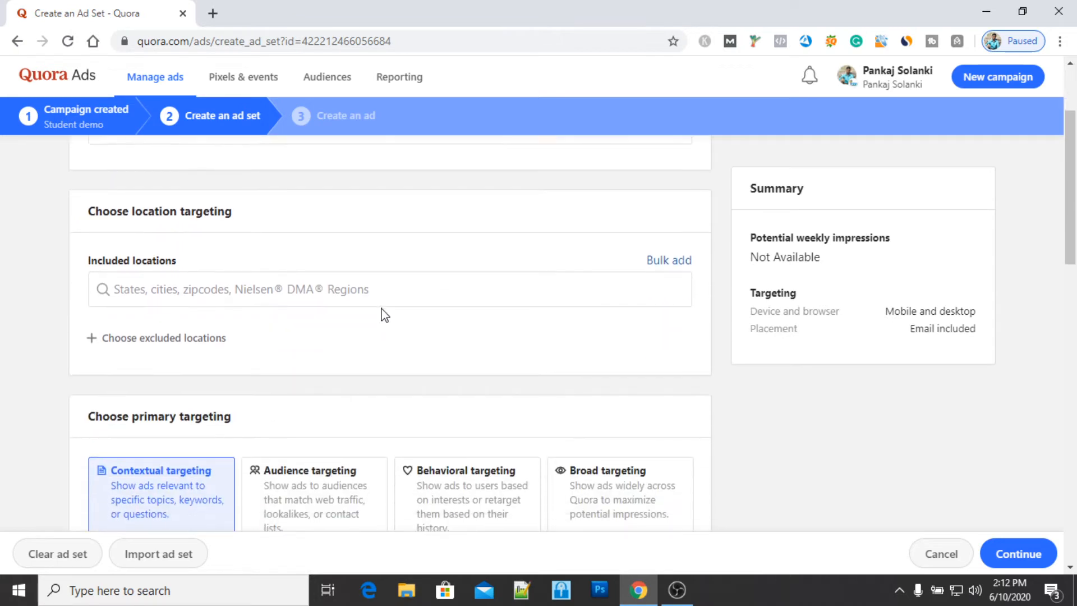
{"action": "left_click", "coordinate": [381, 302]}
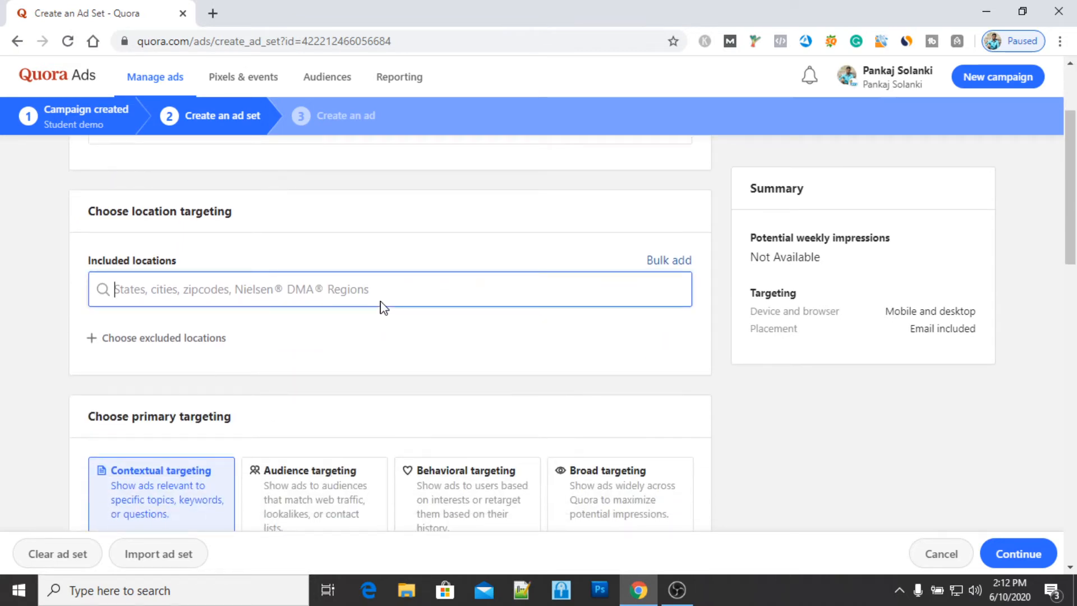
{"action": "type", "text": "raipur"}
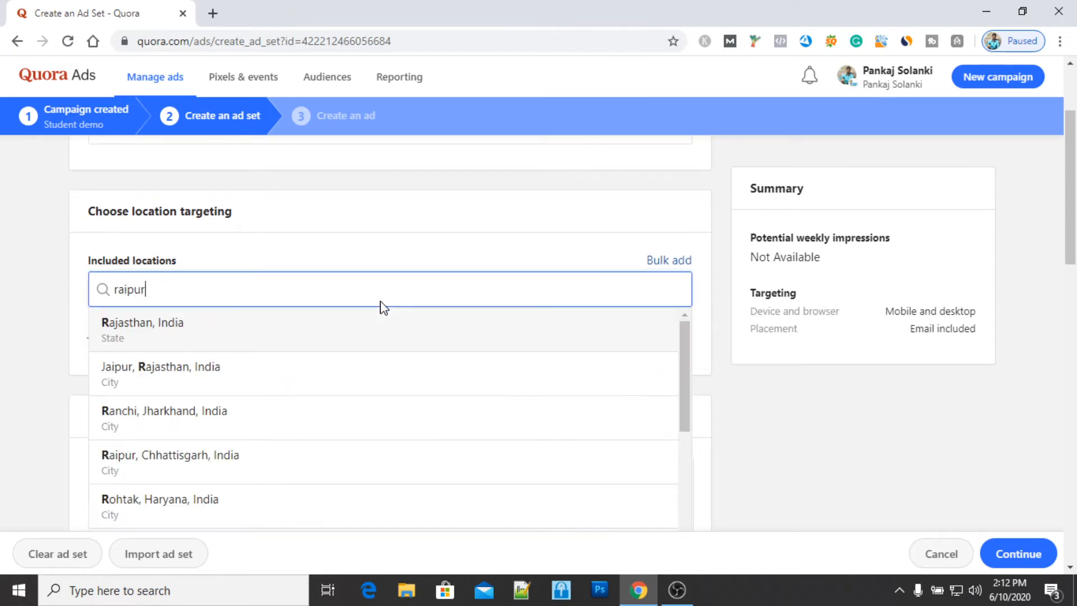
{"action": "left_click", "coordinate": [303, 328]}
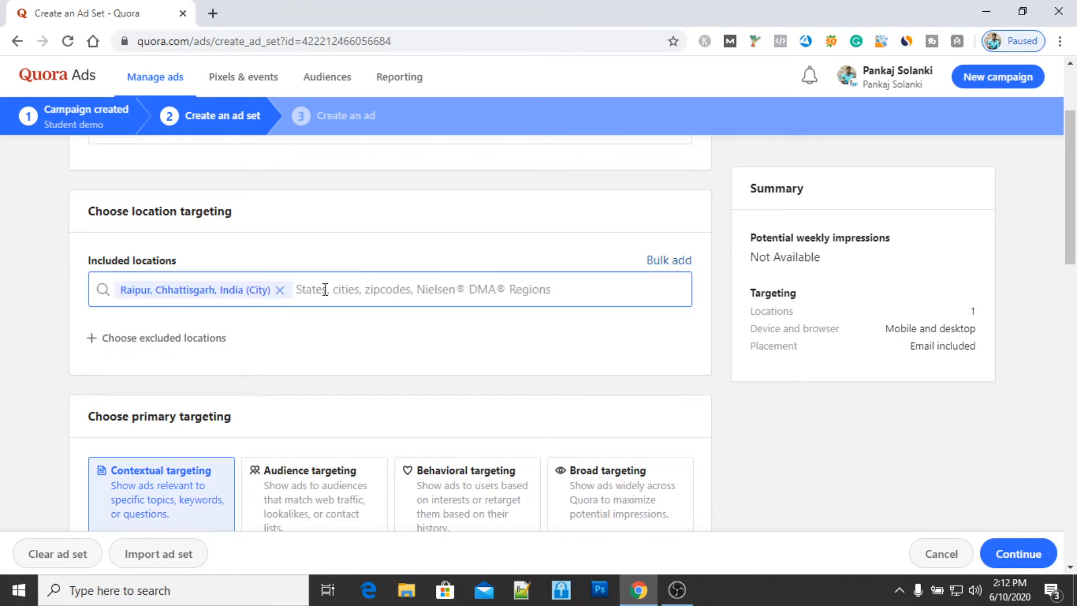
Step: Add the cities Bhilai and Bilaspur in Chhattisgarh, India to the ad set's included locations
{"action": "type", "text": "bhilai"}
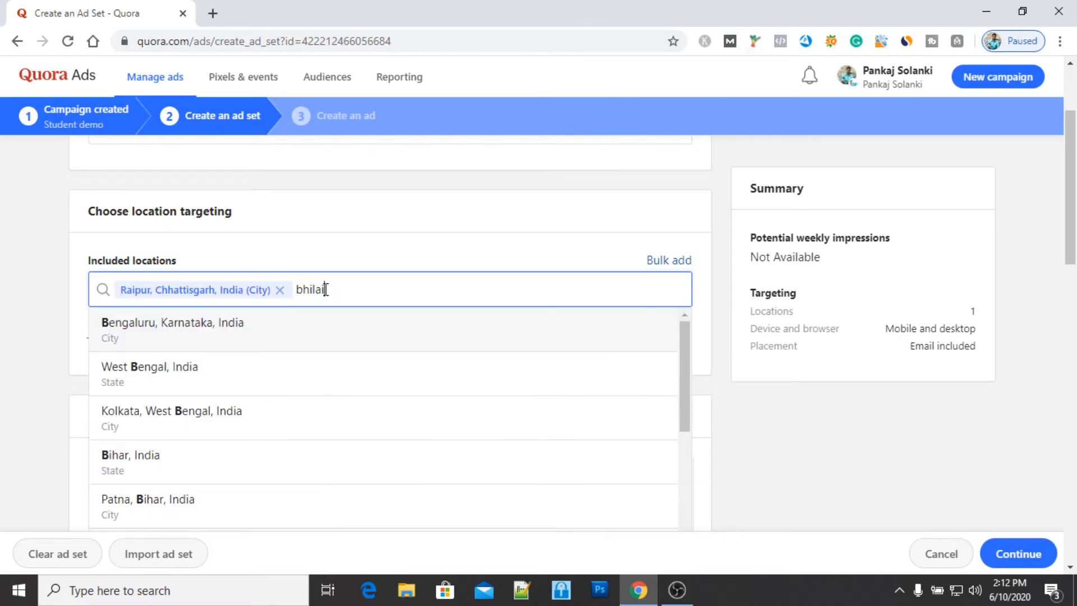
{"action": "left_click", "coordinate": [284, 331]}
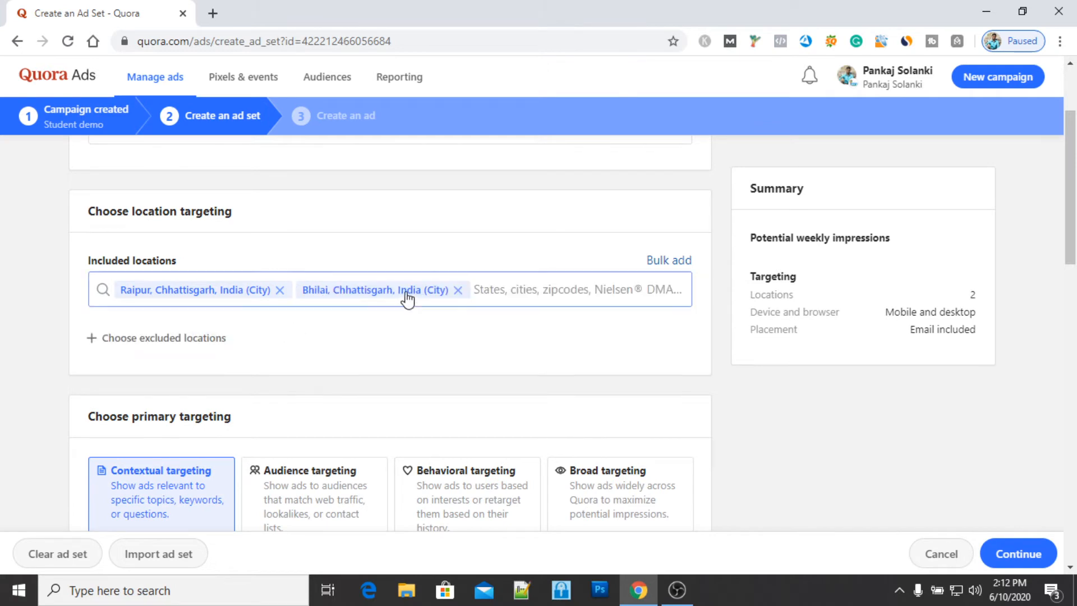
{"action": "type", "text": "bil"}
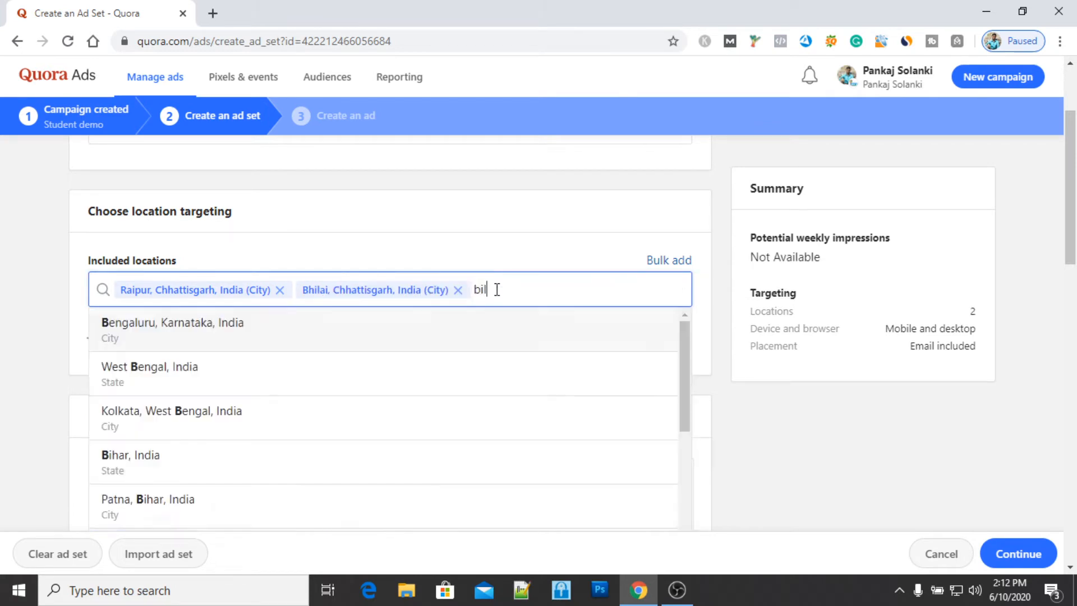
{"action": "type", "text": "as"}
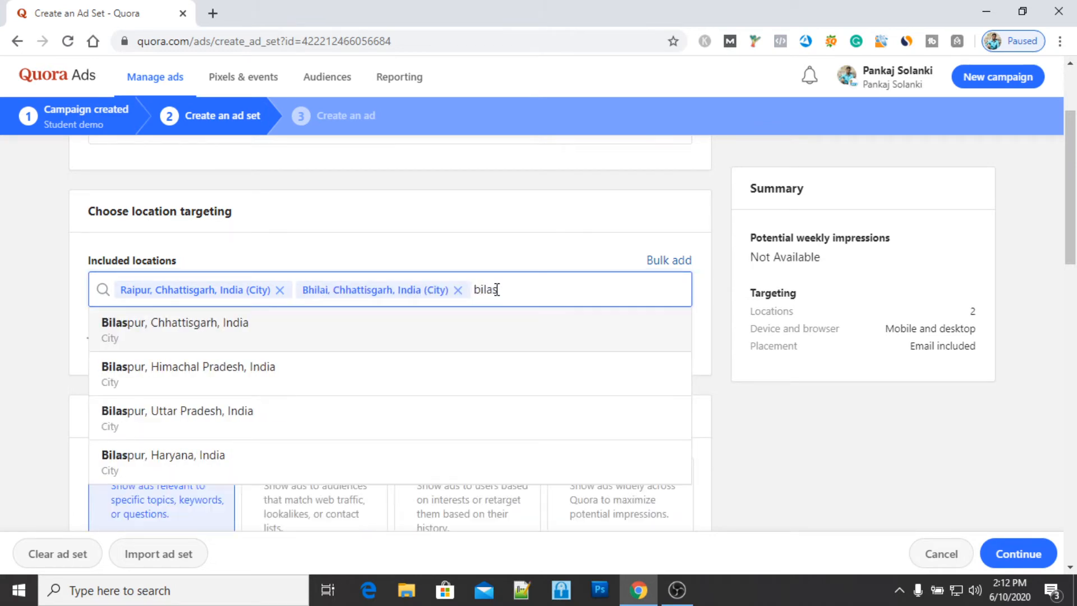
{"action": "left_click", "coordinate": [362, 336]}
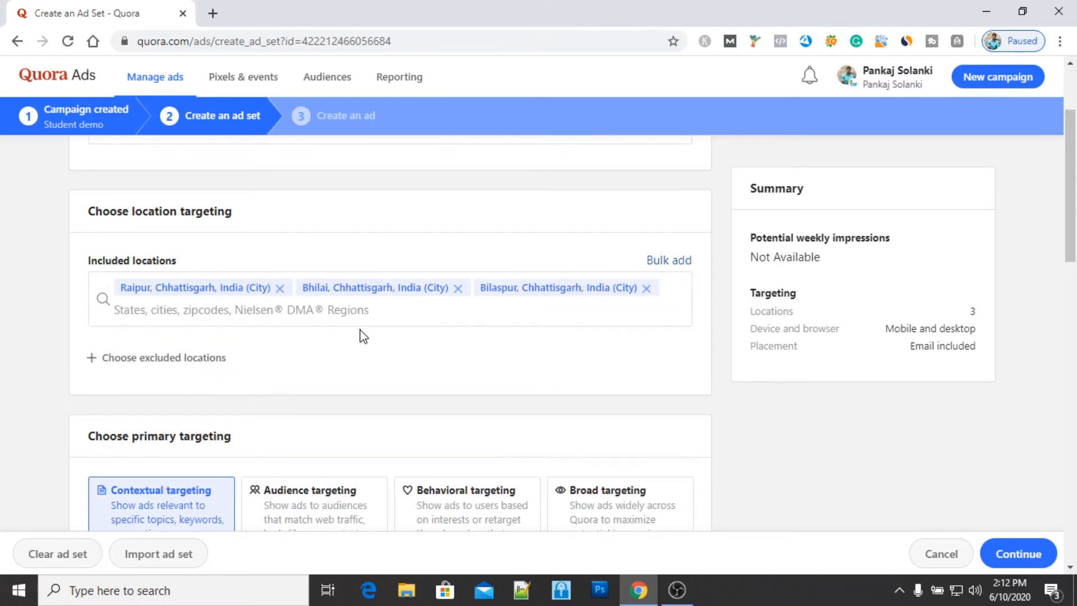
Step: Examine the contextual, audience, behavioral and broad choices for the ad set's primary targeting
{"action": "scroll", "coordinate": [361, 335], "scroll_direction": "down", "scroll_amount": 1}
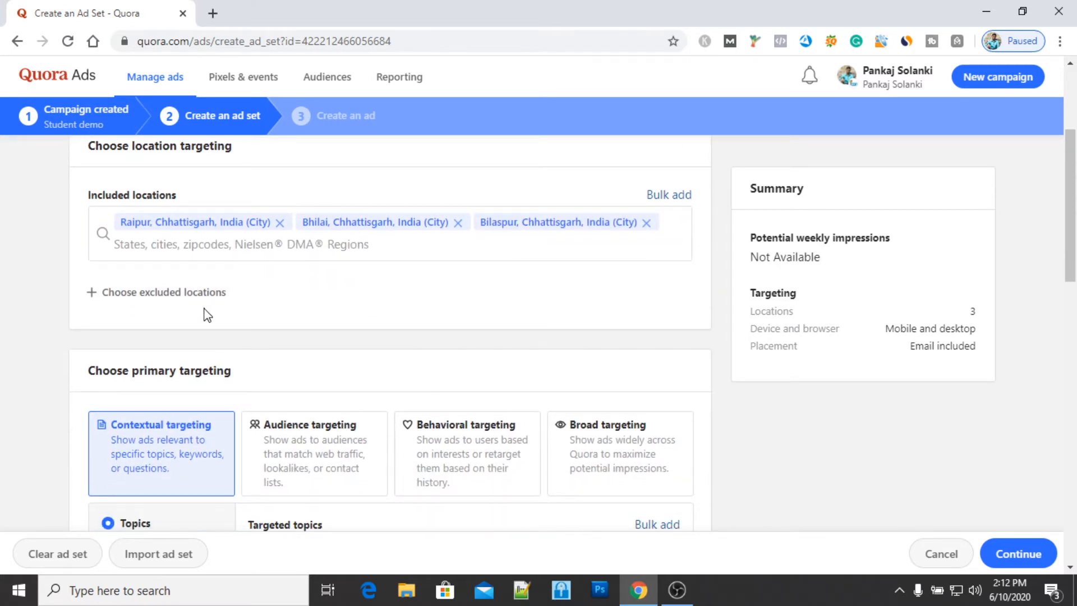
{"action": "scroll", "coordinate": [277, 315], "scroll_direction": "down", "scroll_amount": 2}
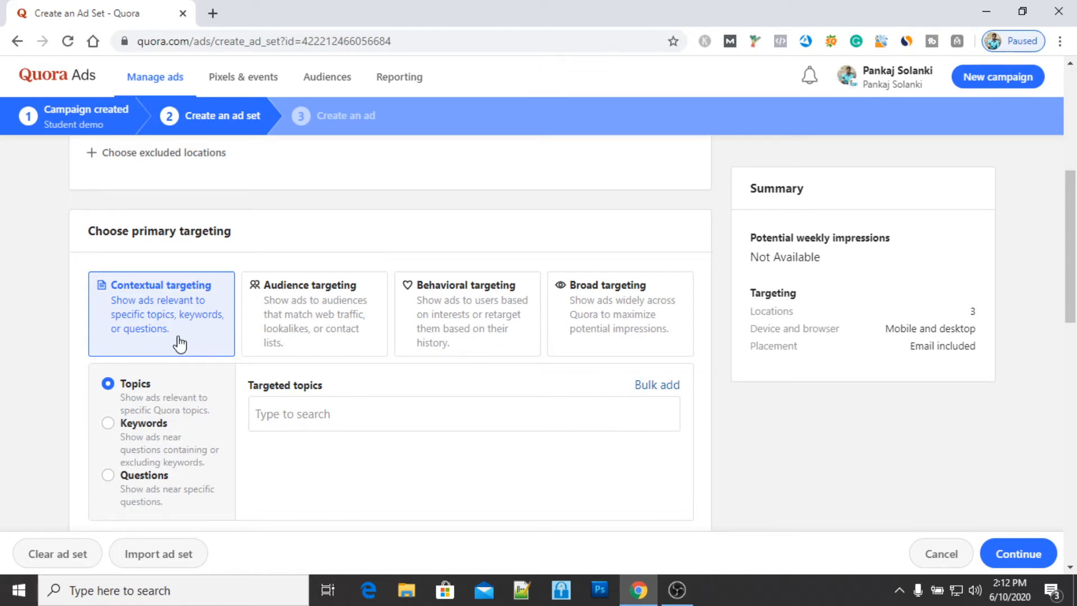
{"action": "scroll", "coordinate": [286, 455], "scroll_direction": "down", "scroll_amount": 2}
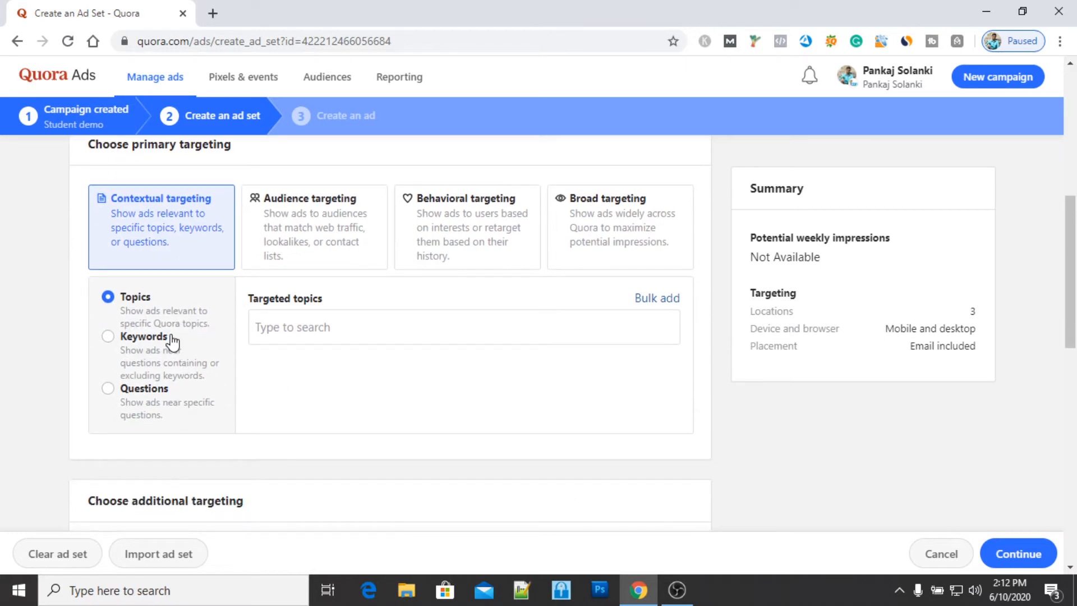
{"action": "left_click", "coordinate": [317, 333]}
{"action": "left_click", "coordinate": [288, 223]}
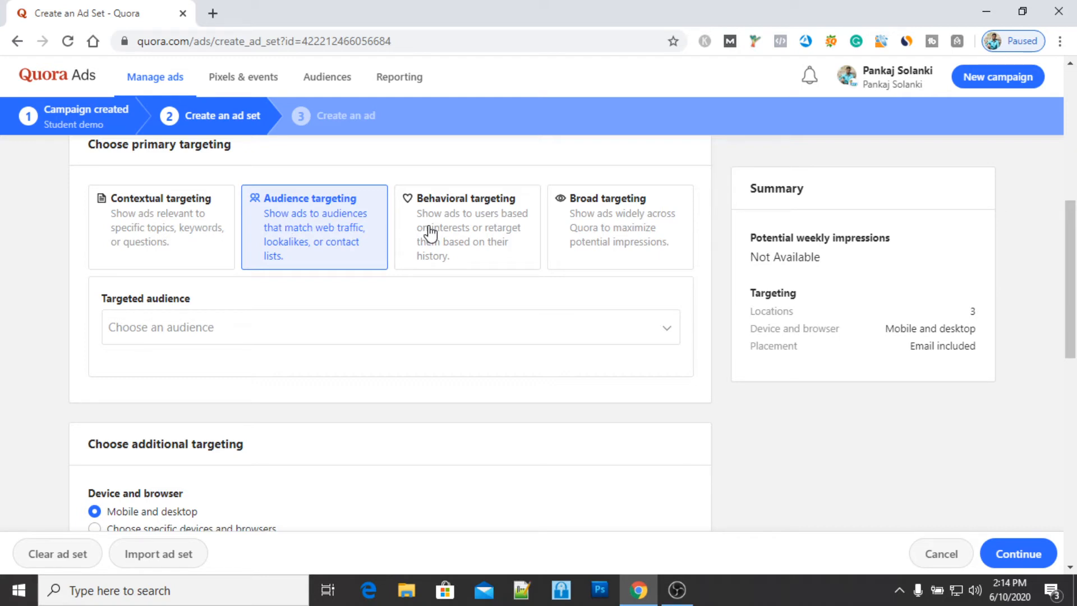
{"action": "left_click", "coordinate": [460, 235]}
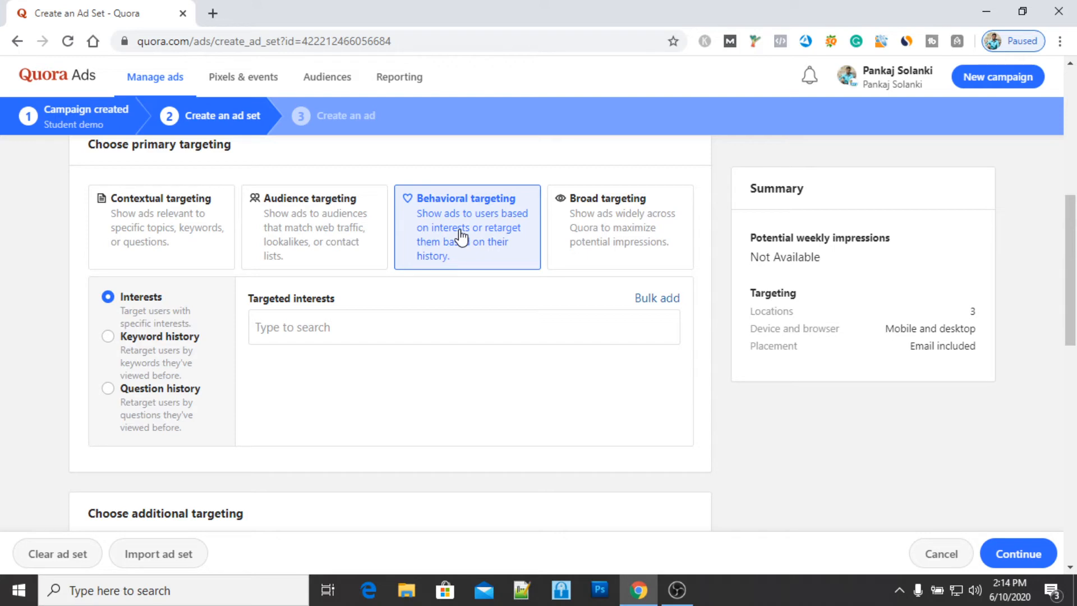
{"action": "left_click", "coordinate": [386, 321]}
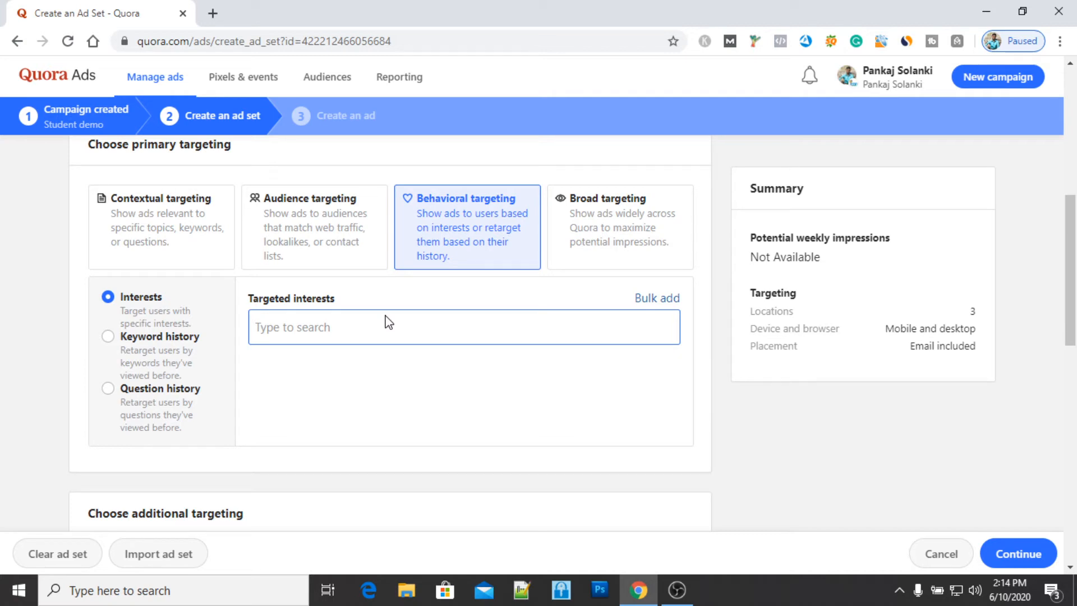
{"action": "left_click", "coordinate": [629, 243]}
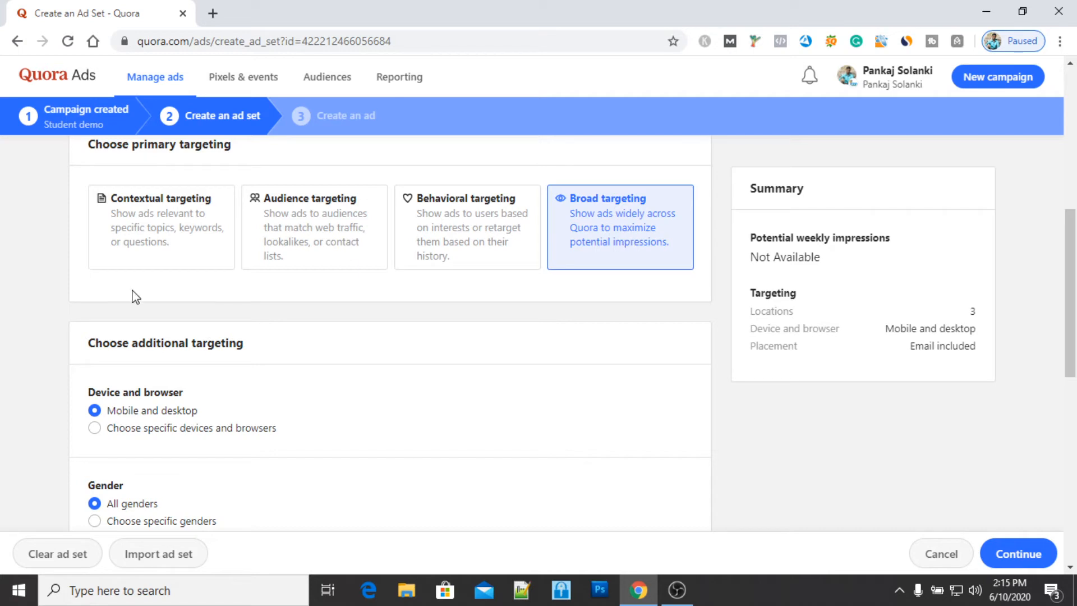
Step: Choose contextual targeting by topics and add Digital Marketing as a targeted topic
{"action": "left_click", "coordinate": [158, 240]}
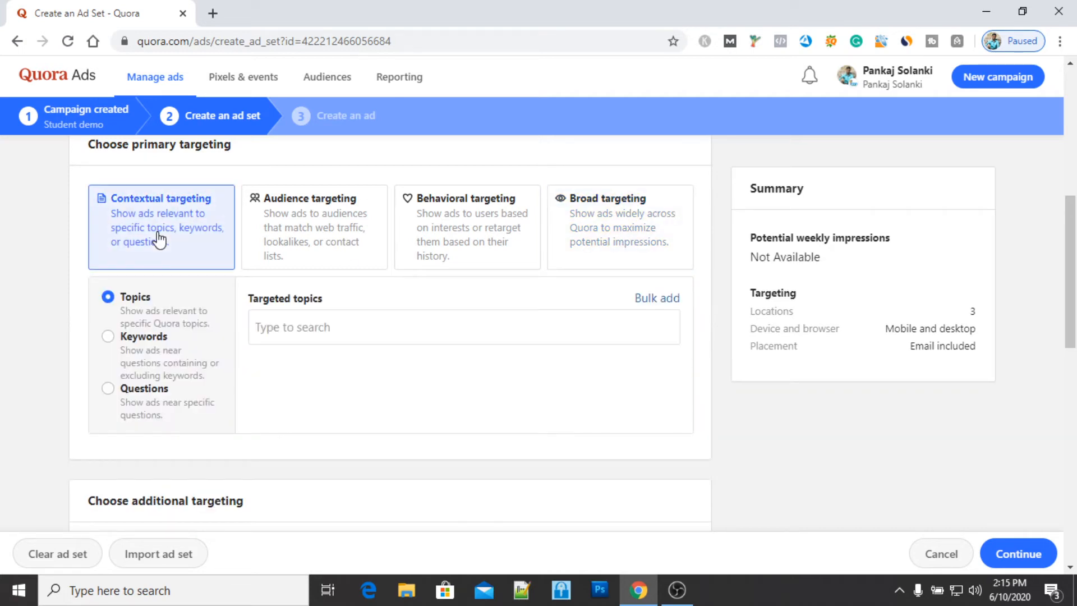
{"action": "left_click", "coordinate": [315, 317]}
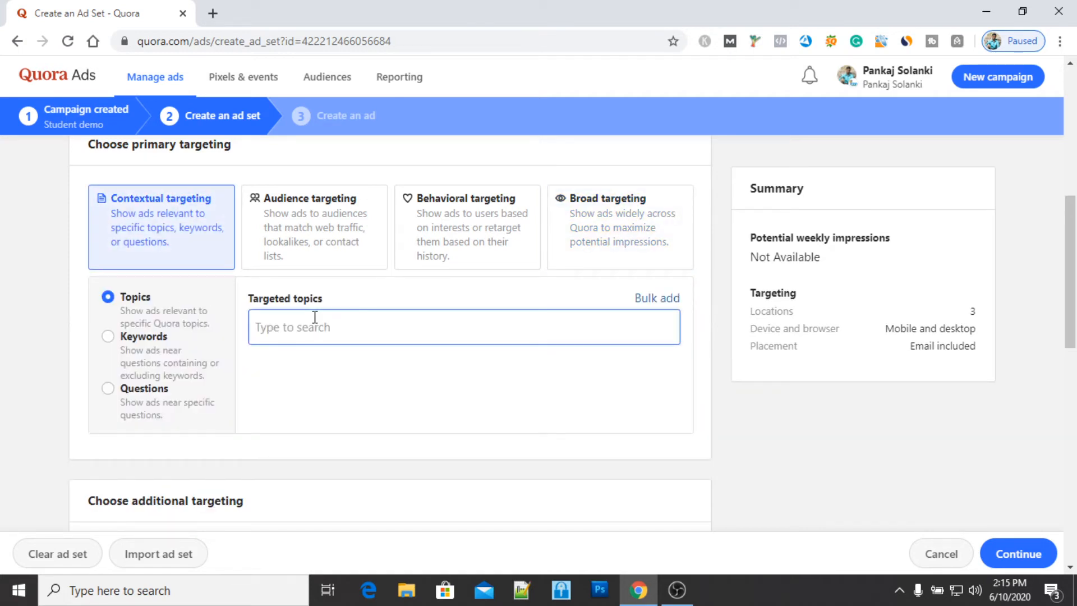
{"action": "type", "text": "Digital m"}
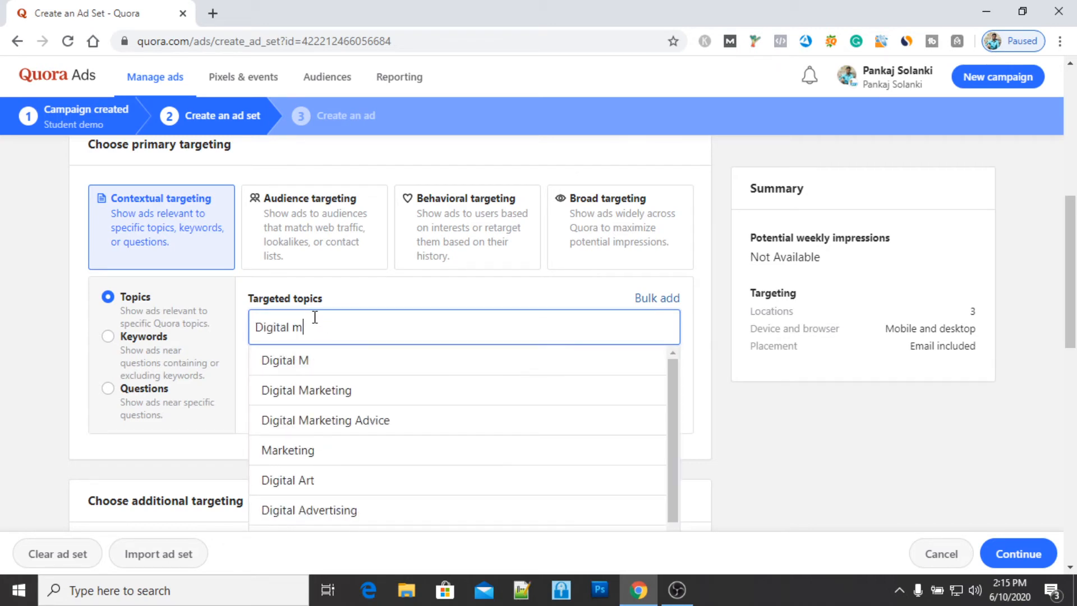
{"action": "left_click", "coordinate": [335, 396]}
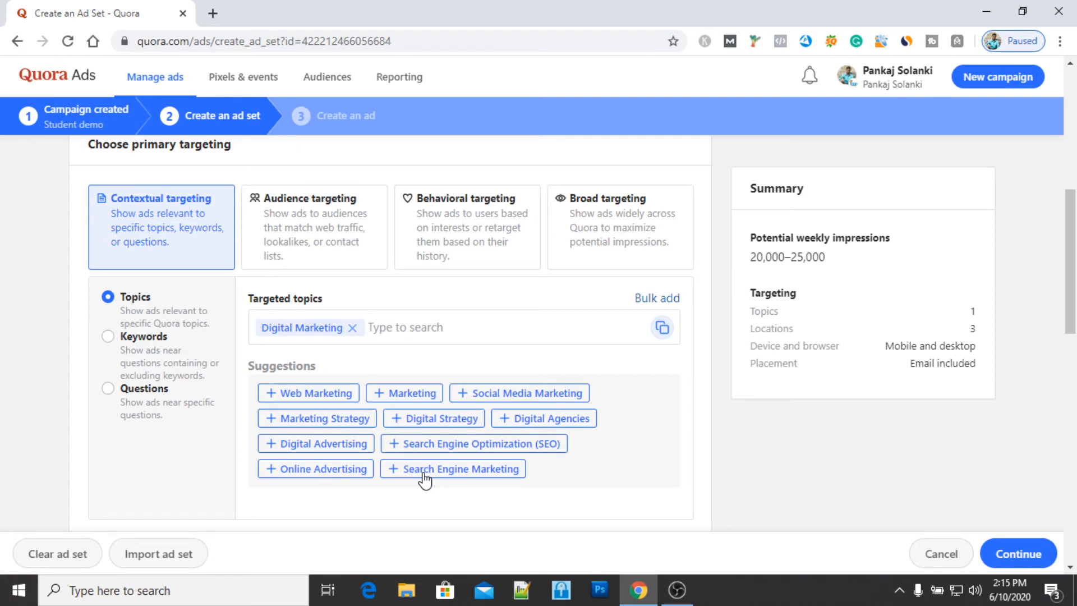
Step: Add the suggested topics Social Media Marketing, Marketing on Facebook, Social Media and Facebook Ads
{"action": "left_click", "coordinate": [500, 394]}
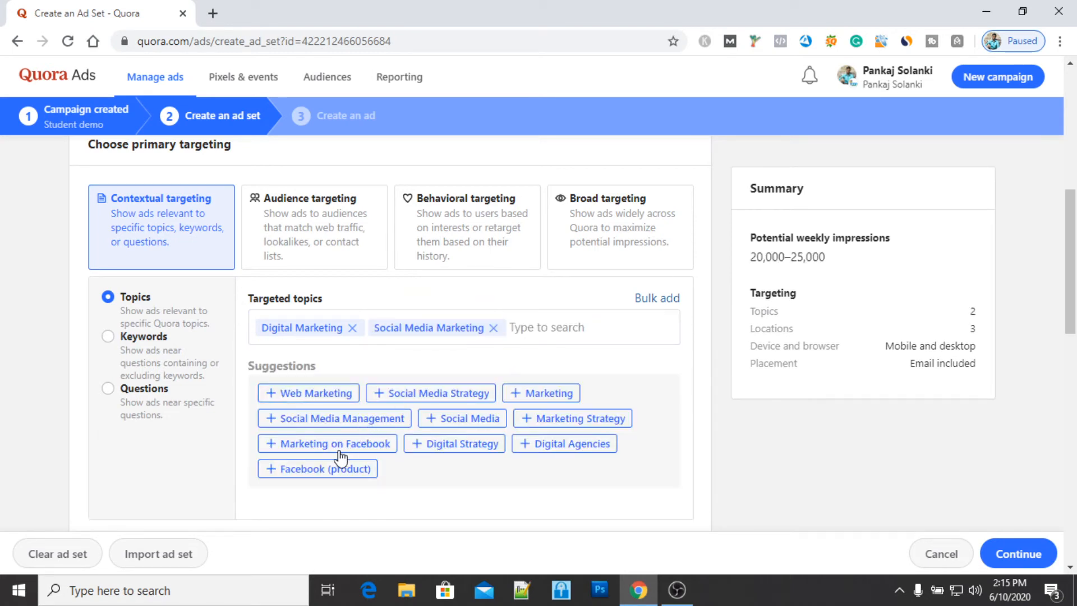
{"action": "left_click", "coordinate": [369, 447]}
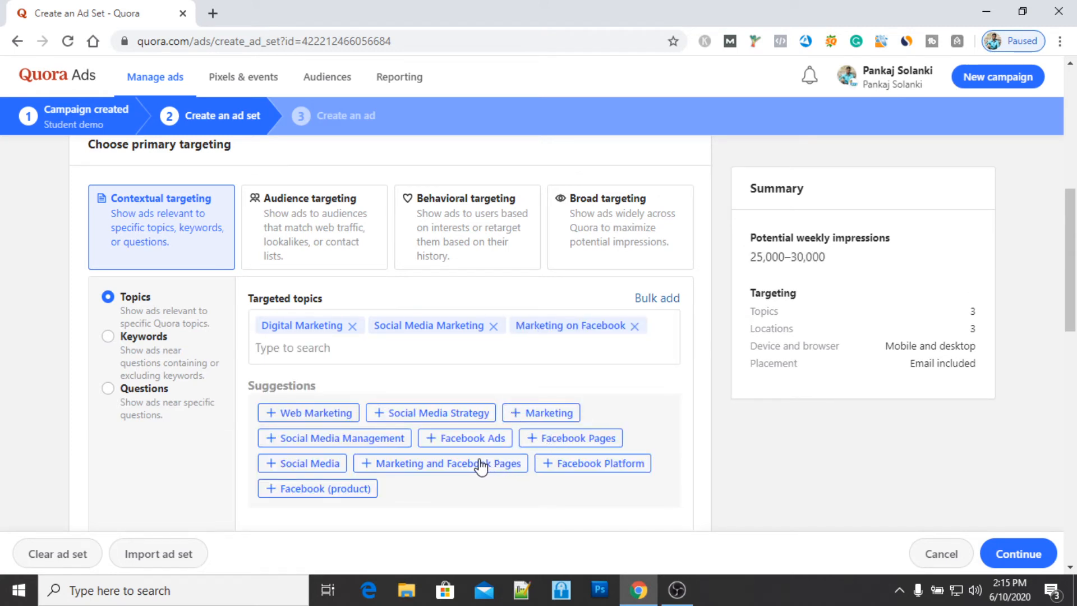
{"action": "left_click", "coordinate": [330, 469]}
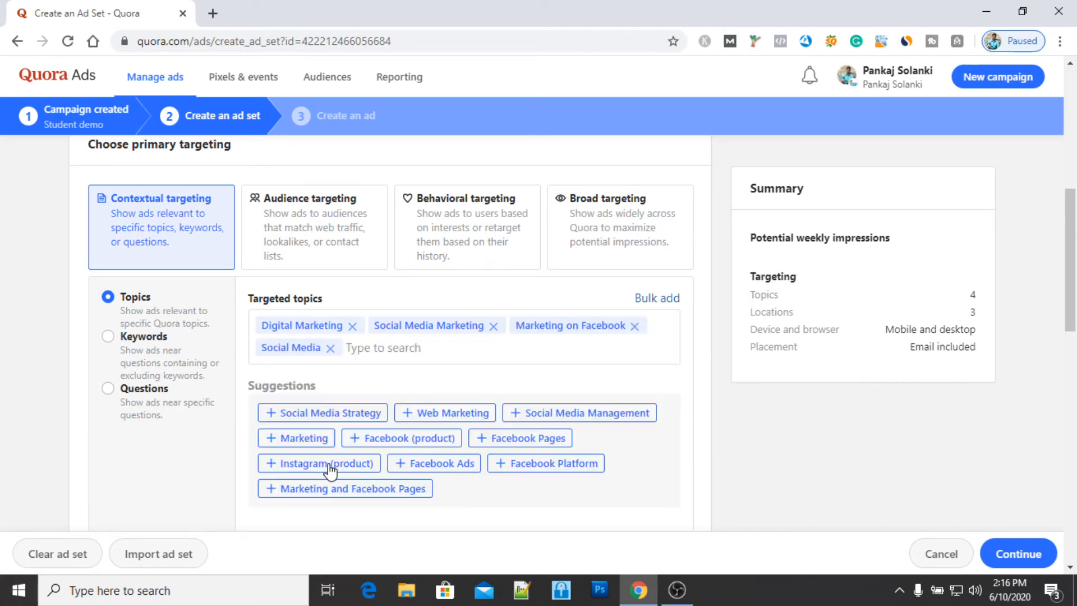
{"action": "left_click", "coordinate": [435, 468]}
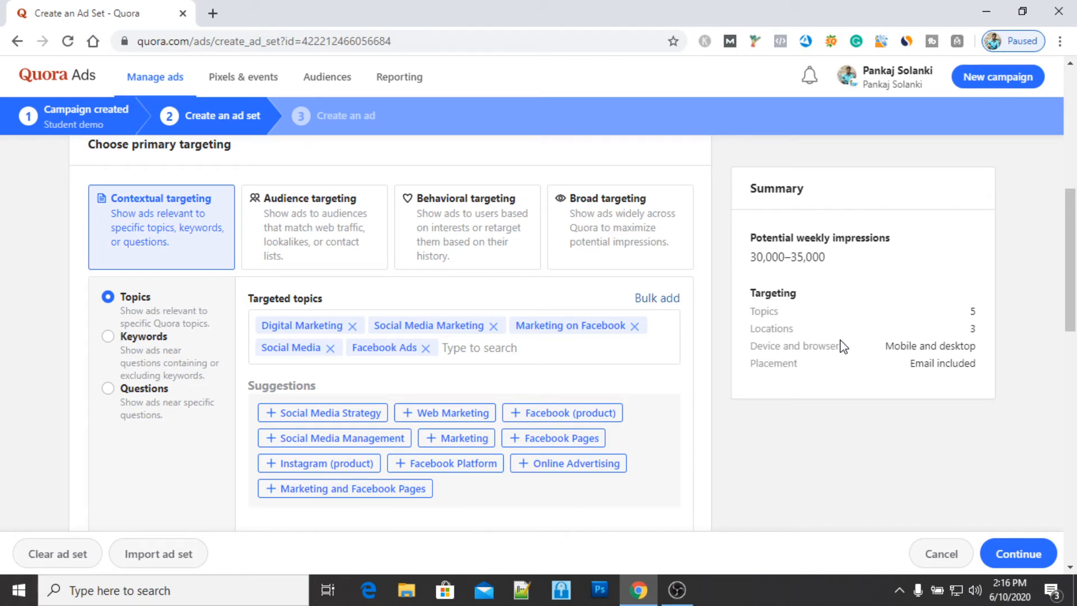
Step: Examine the specific device and browser choices, returning the selection to mobile and desktop
{"action": "scroll", "coordinate": [616, 406], "scroll_direction": "down", "scroll_amount": 4}
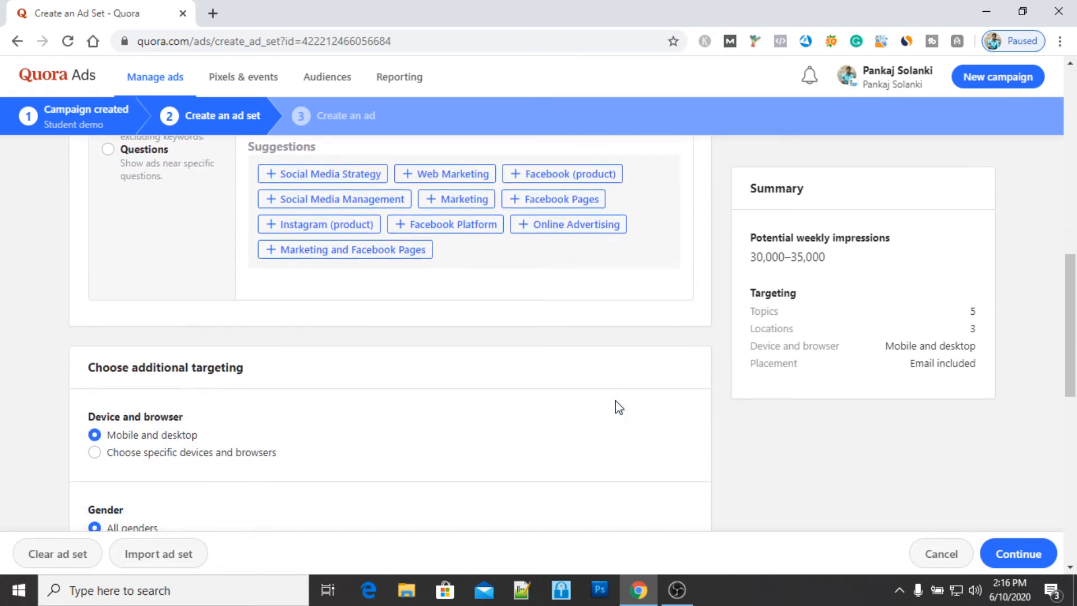
{"action": "scroll", "coordinate": [618, 407], "scroll_direction": "down", "scroll_amount": 2}
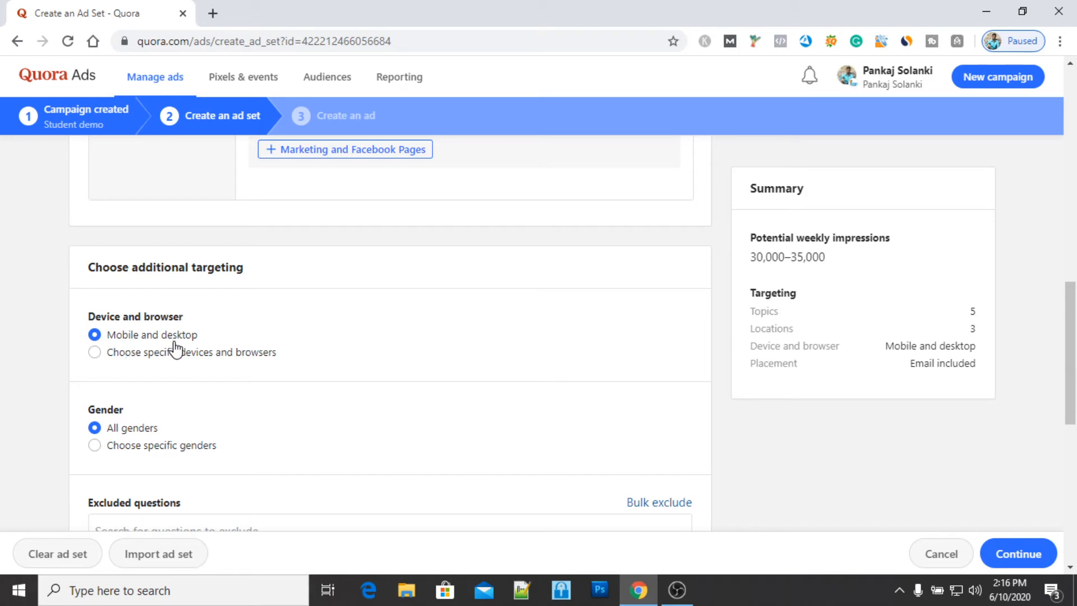
{"action": "left_click", "coordinate": [94, 352]}
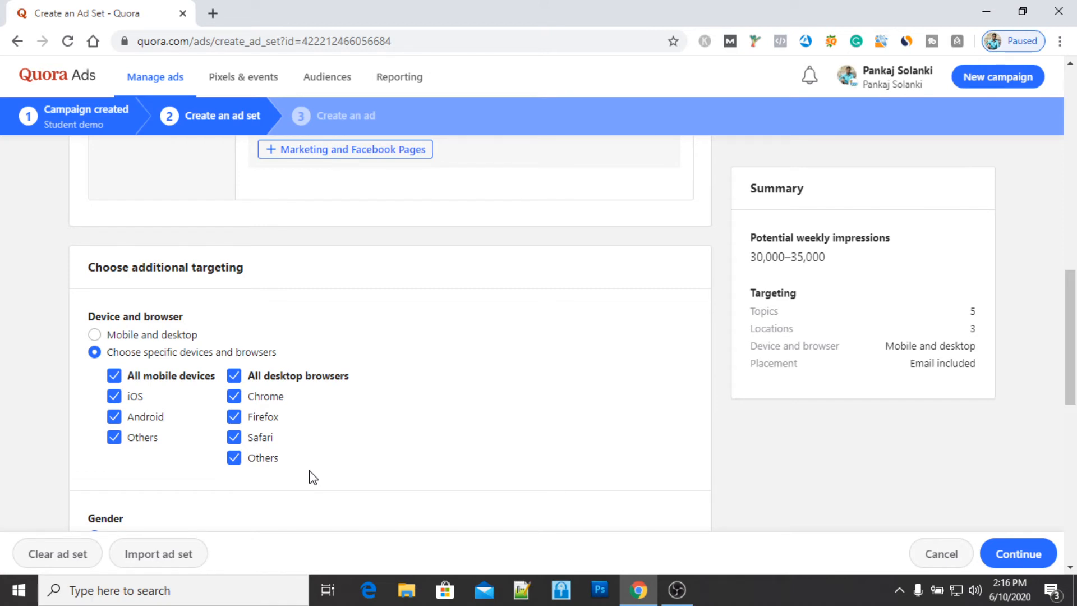
{"action": "left_click", "coordinate": [94, 335]}
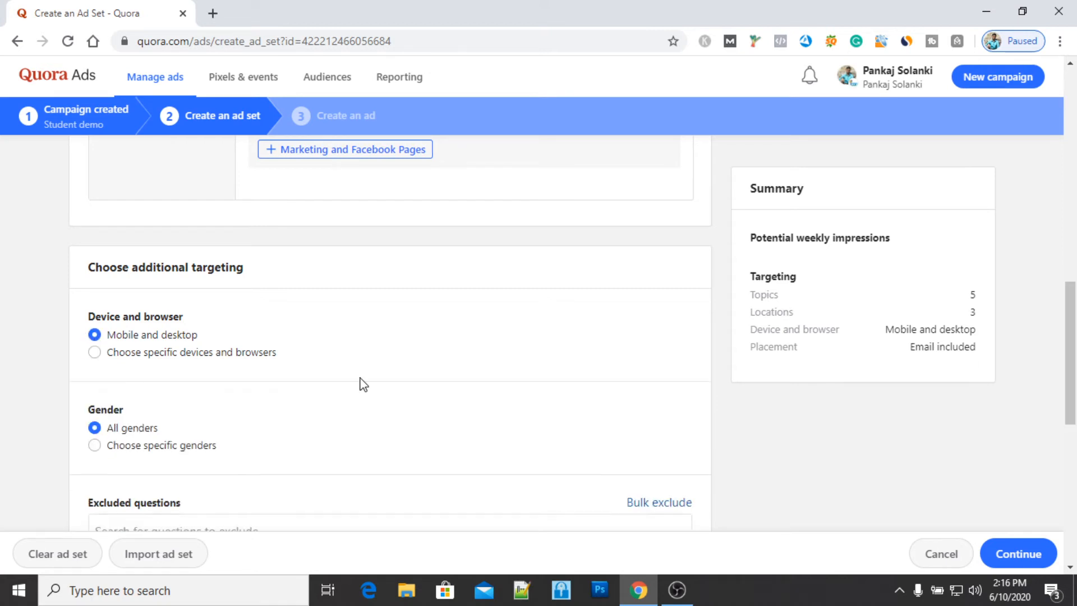
Step: Target specific genders with Male, Female and Unknown included, and agree to the gender targeting terms
{"action": "scroll", "coordinate": [361, 382], "scroll_direction": "down", "scroll_amount": 3}
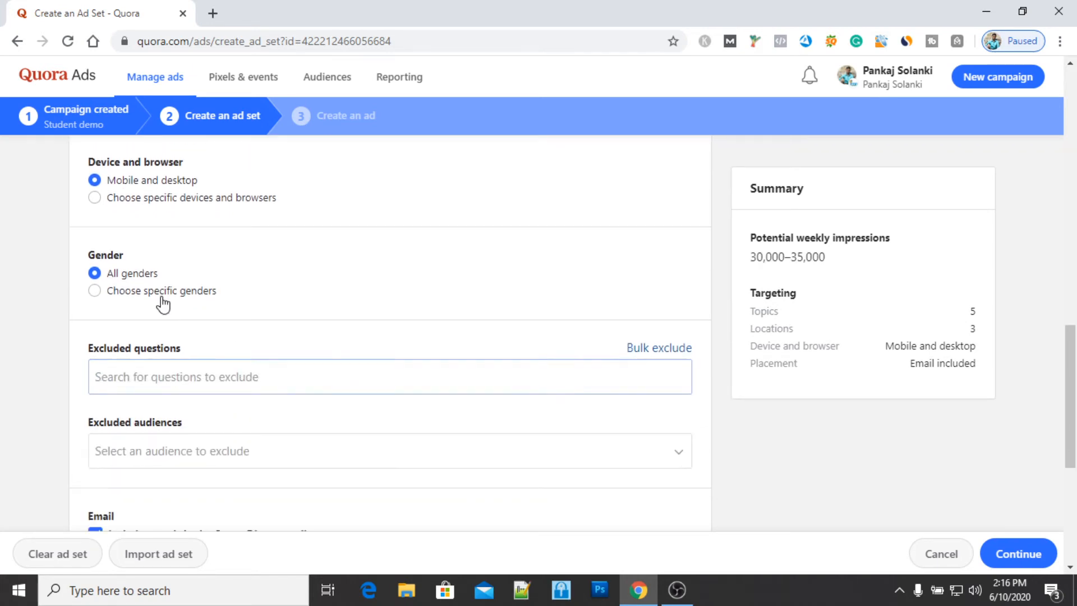
{"action": "left_click", "coordinate": [127, 293]}
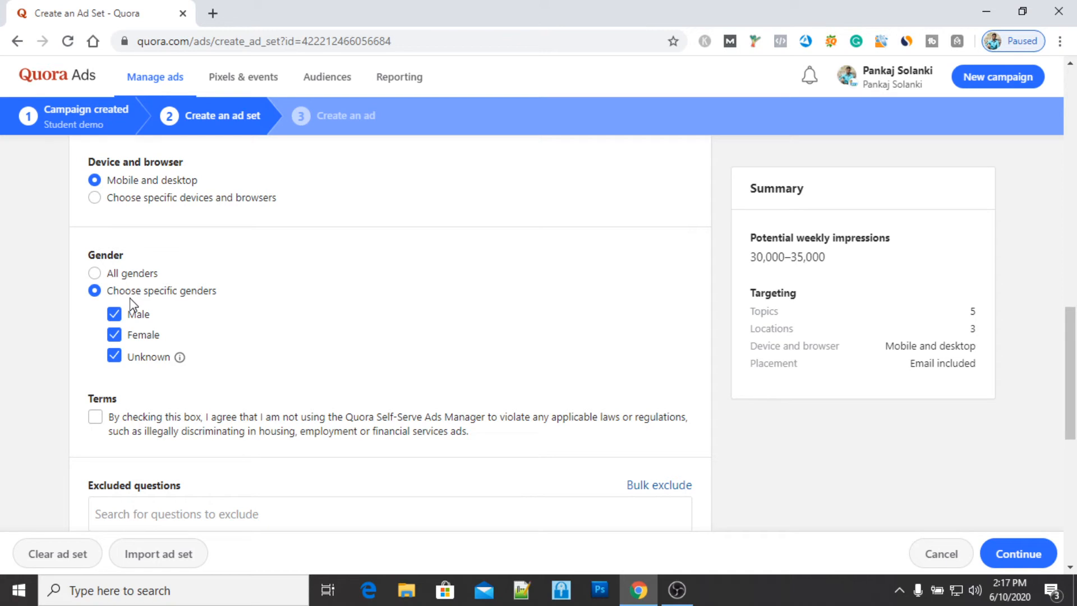
{"action": "left_click", "coordinate": [95, 418]}
{"action": "scroll", "coordinate": [348, 345], "scroll_direction": "down", "scroll_amount": 4}
{"action": "left_click", "coordinate": [264, 317]}
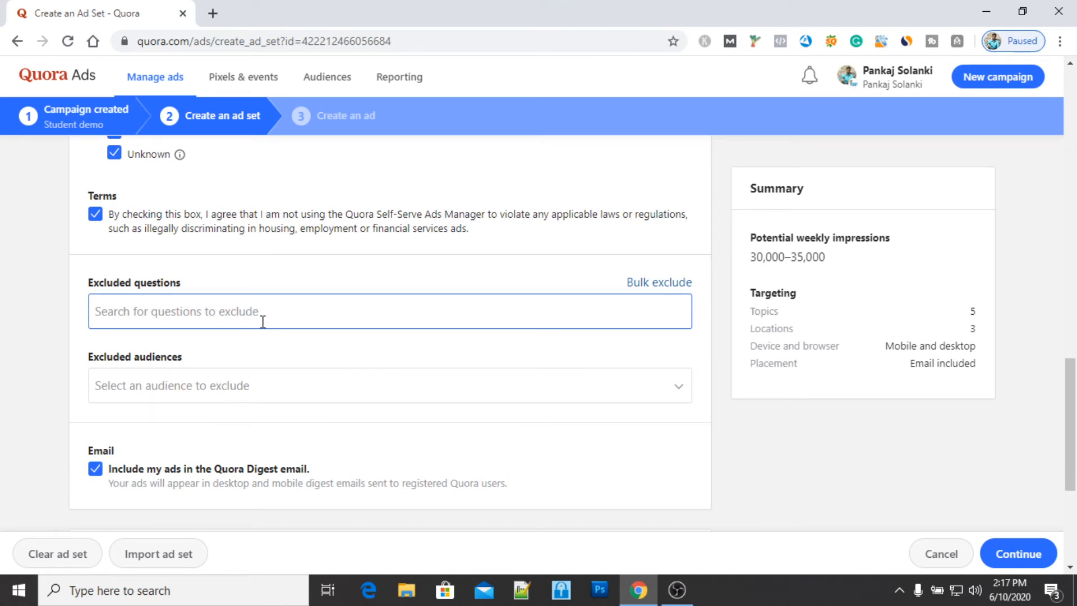
{"action": "left_click", "coordinate": [189, 385]}
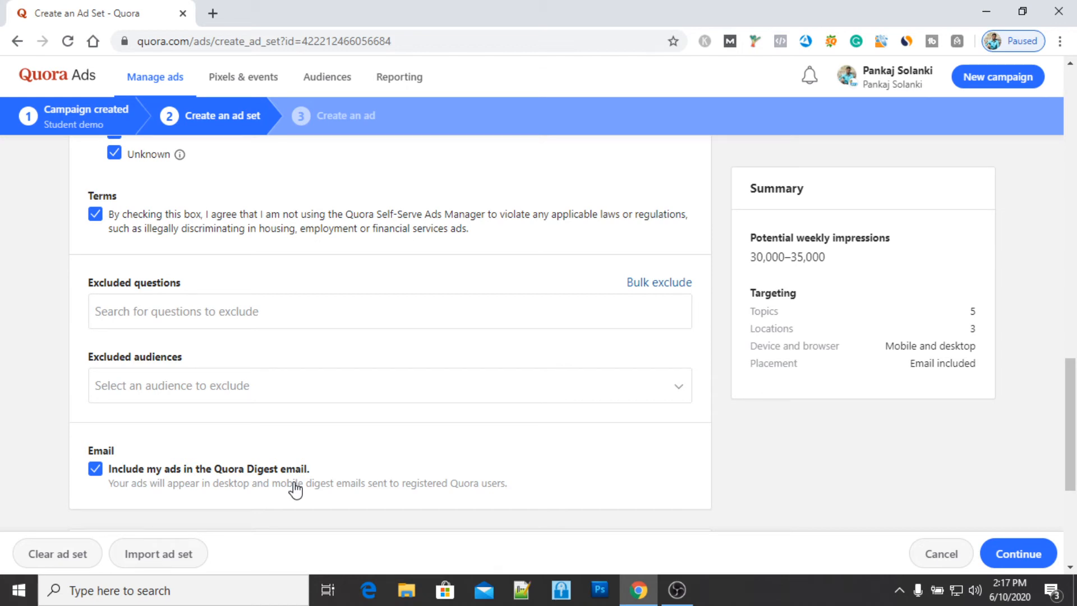
Step: Compare the ad delivery options, choose to optimize for clicks and set the CPC bid to ₹2.00
{"action": "scroll", "coordinate": [393, 483], "scroll_direction": "down", "scroll_amount": 5}
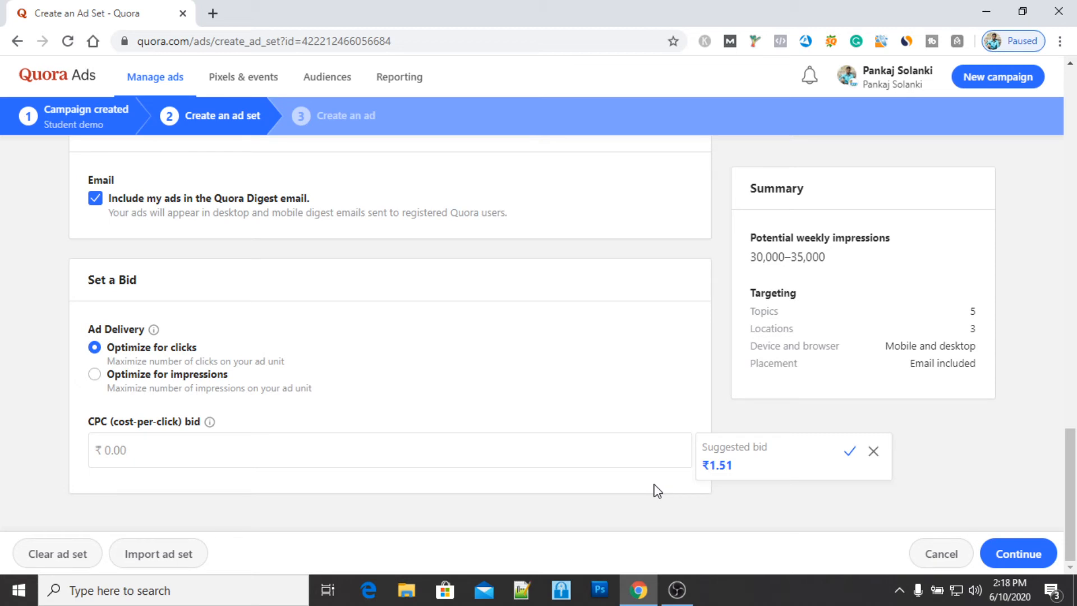
{"action": "left_click", "coordinate": [197, 387]}
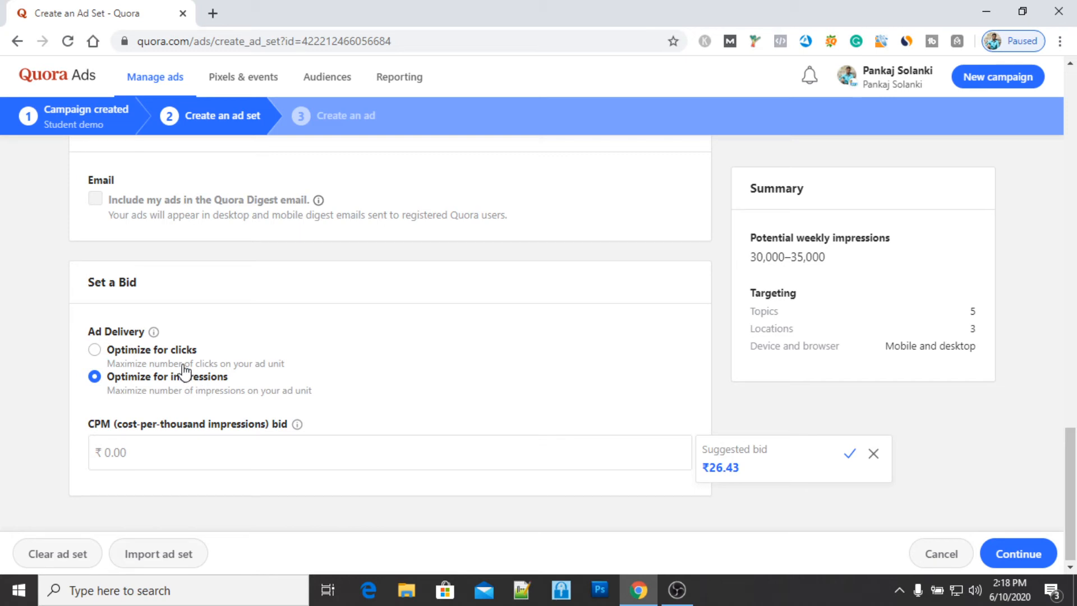
{"action": "left_click", "coordinate": [170, 352]}
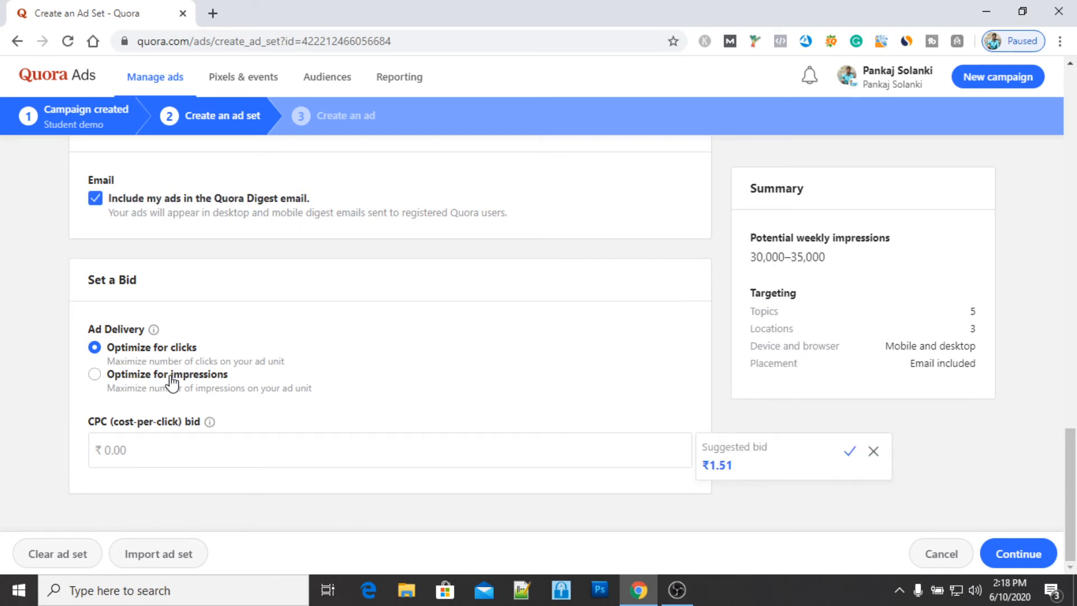
{"action": "left_click", "coordinate": [179, 448]}
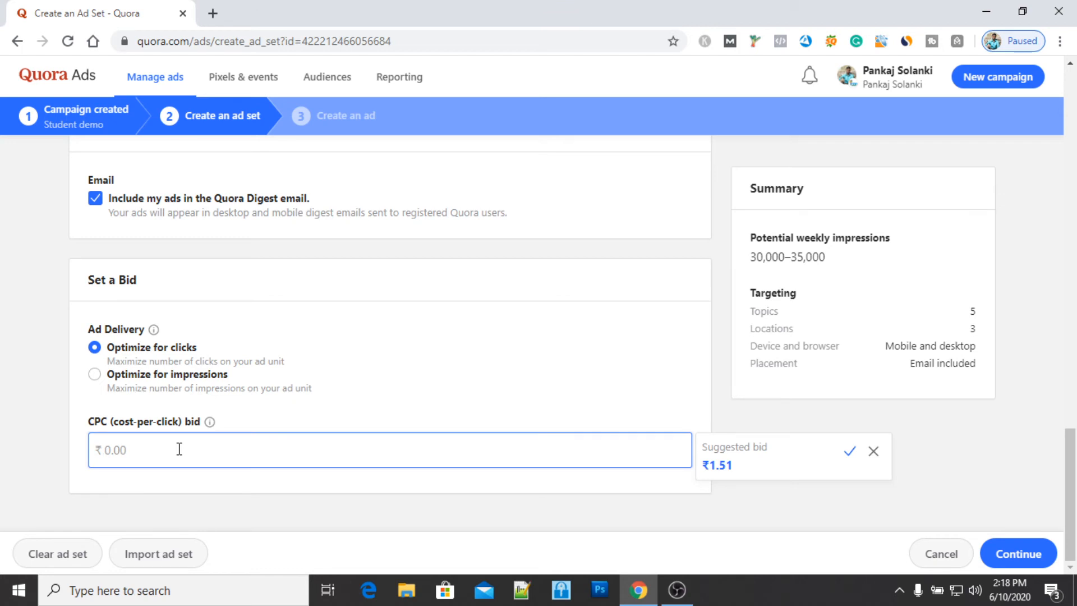
{"action": "type", "text": "2"}
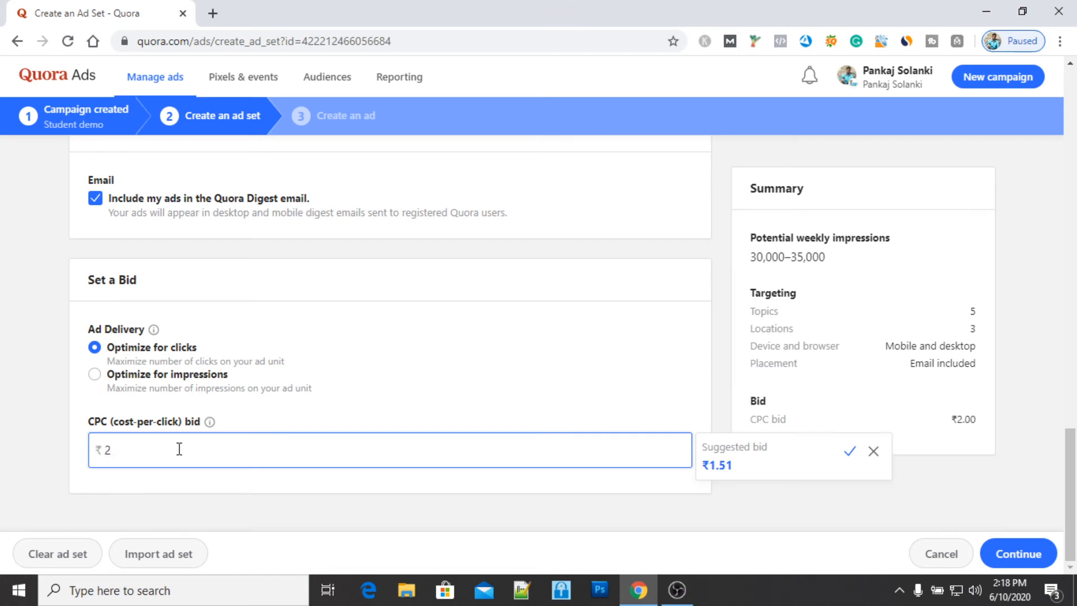
{"action": "left_click", "coordinate": [473, 366]}
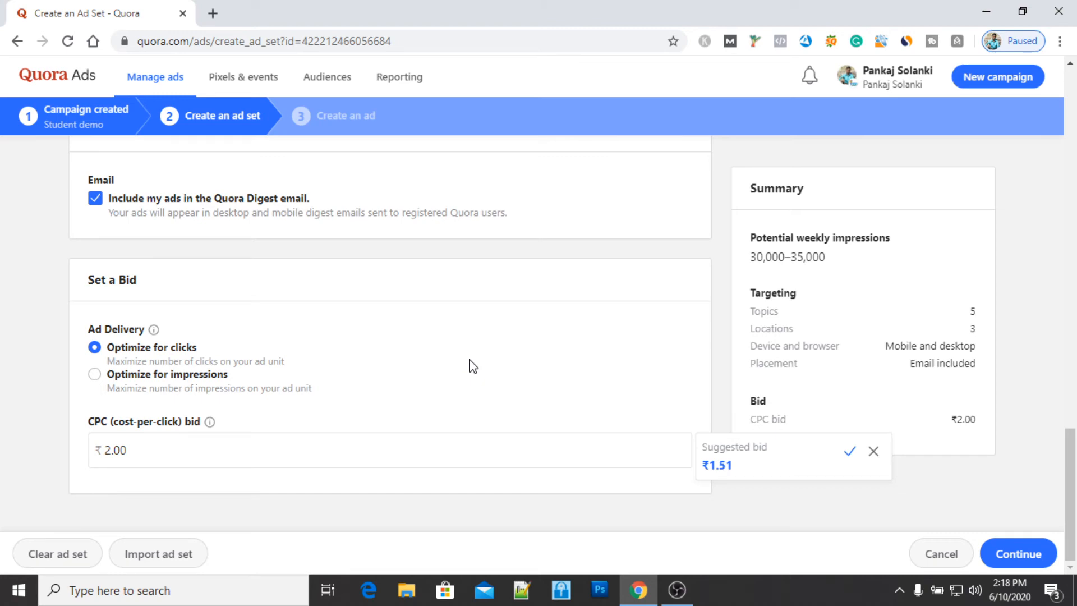
{"action": "scroll", "coordinate": [396, 344], "scroll_direction": "up", "scroll_amount": 15}
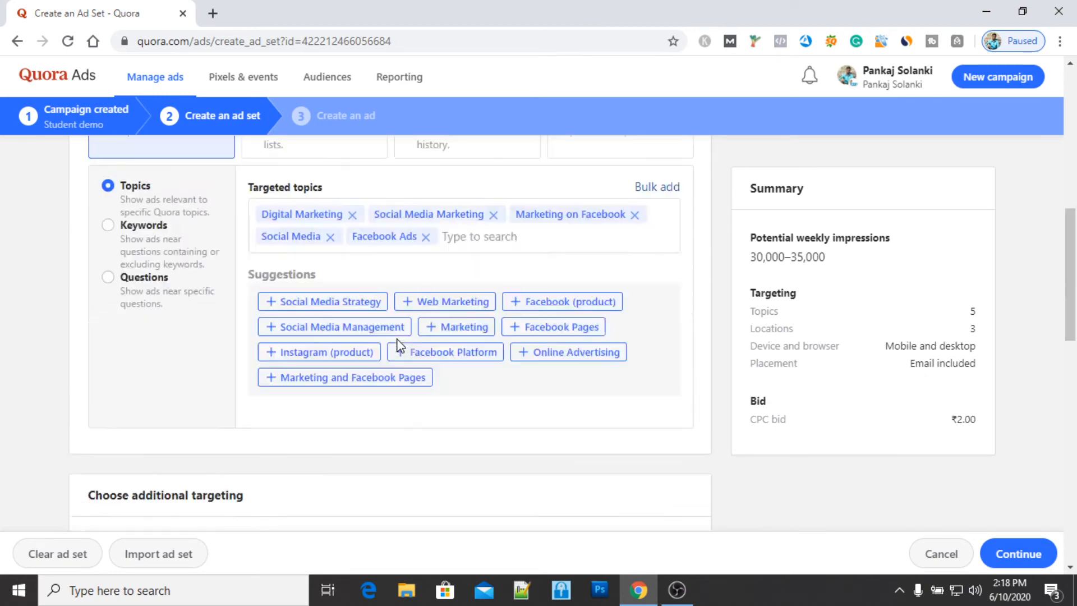
Step: Review the ad set's targeting and bid settings, and continue to creating the ad
{"action": "scroll", "coordinate": [397, 344], "scroll_direction": "up", "scroll_amount": 8}
{"action": "scroll", "coordinate": [396, 342], "scroll_direction": "down", "scroll_amount": 20}
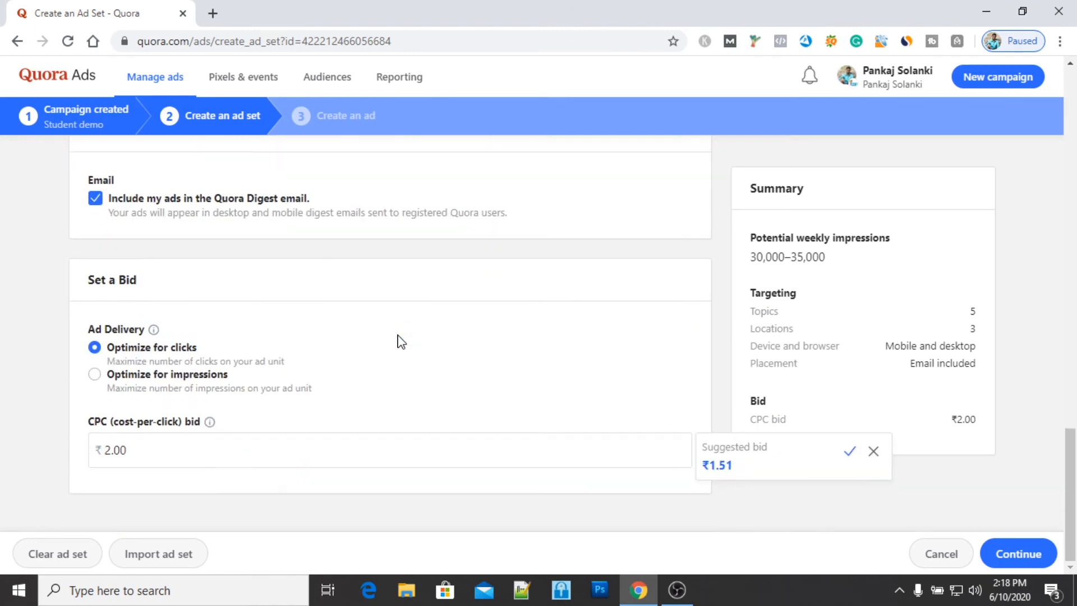
{"action": "left_click", "coordinate": [1018, 554]}
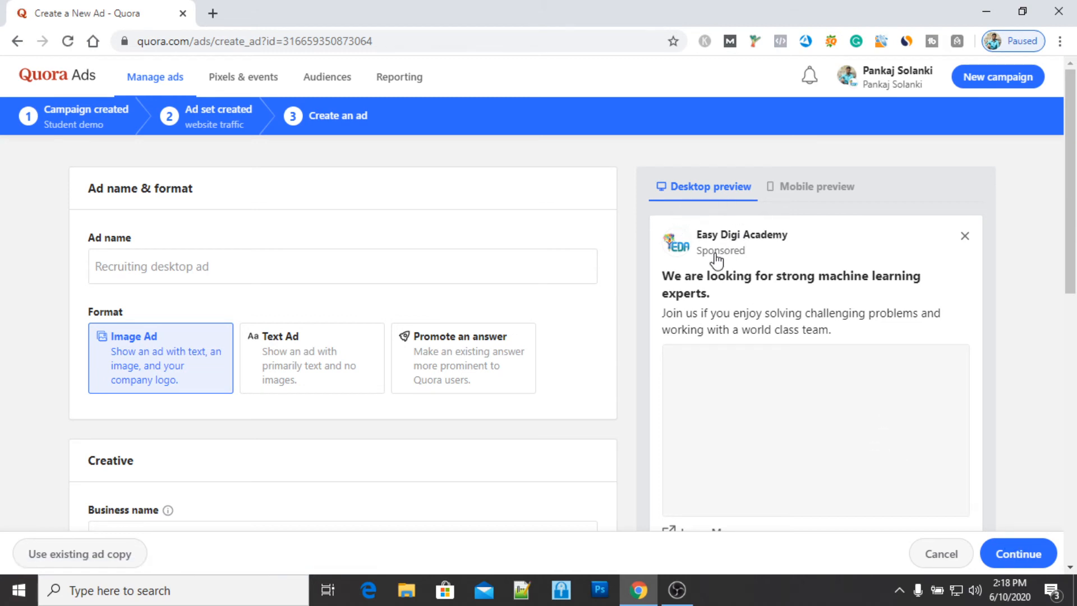
Step: Name the new ad "eda ads"
{"action": "scroll", "coordinate": [791, 329], "scroll_direction": "down", "scroll_amount": 1}
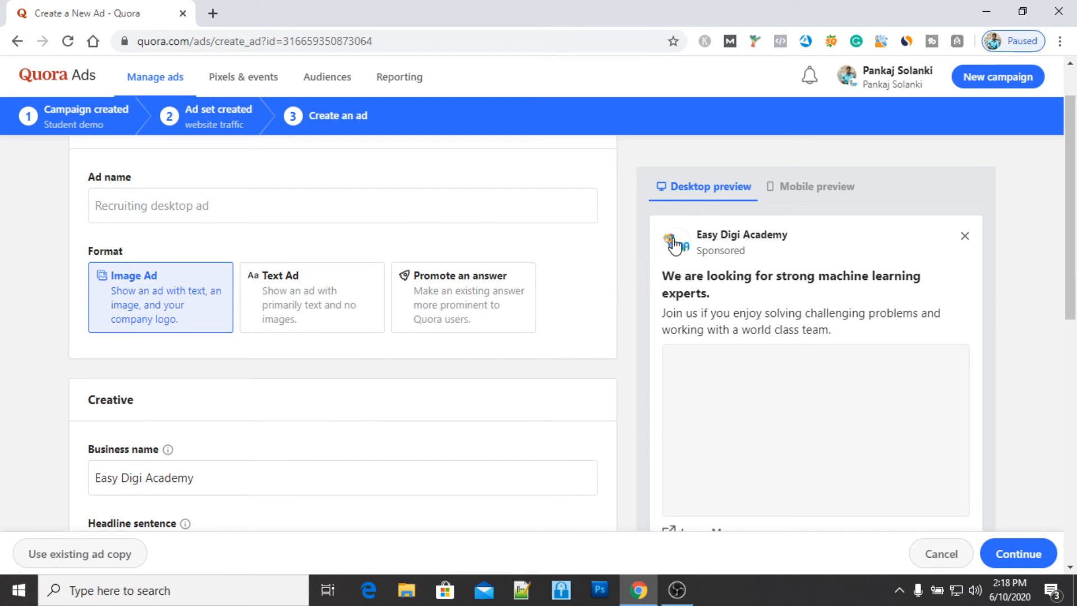
{"action": "scroll", "coordinate": [539, 368], "scroll_direction": "down", "scroll_amount": 4}
{"action": "left_click", "coordinate": [294, 245]}
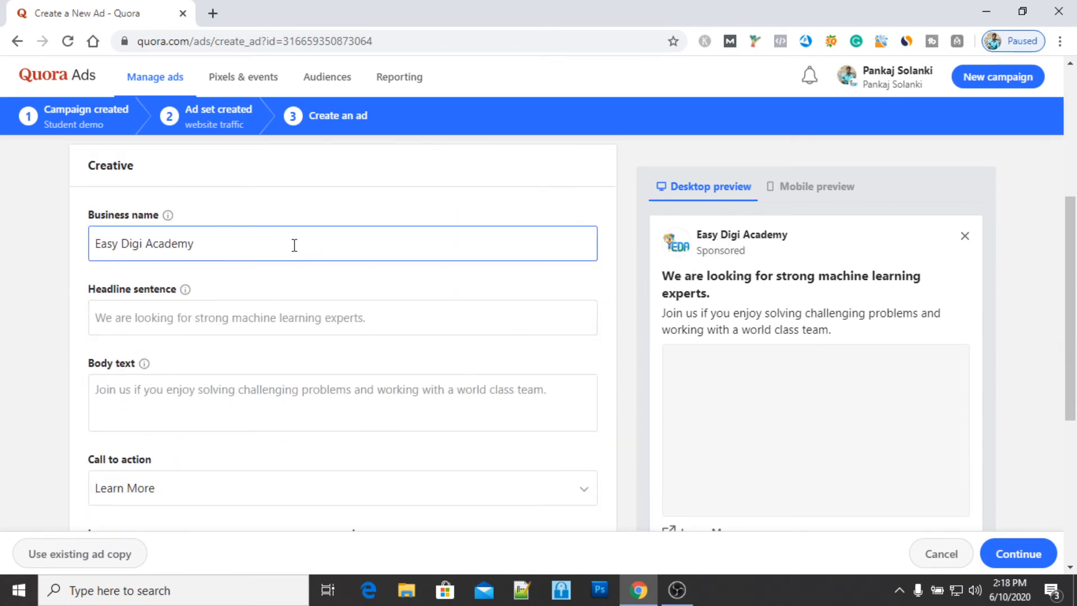
{"action": "scroll", "coordinate": [324, 260], "scroll_direction": "up", "scroll_amount": 5}
{"action": "left_click", "coordinate": [325, 262]}
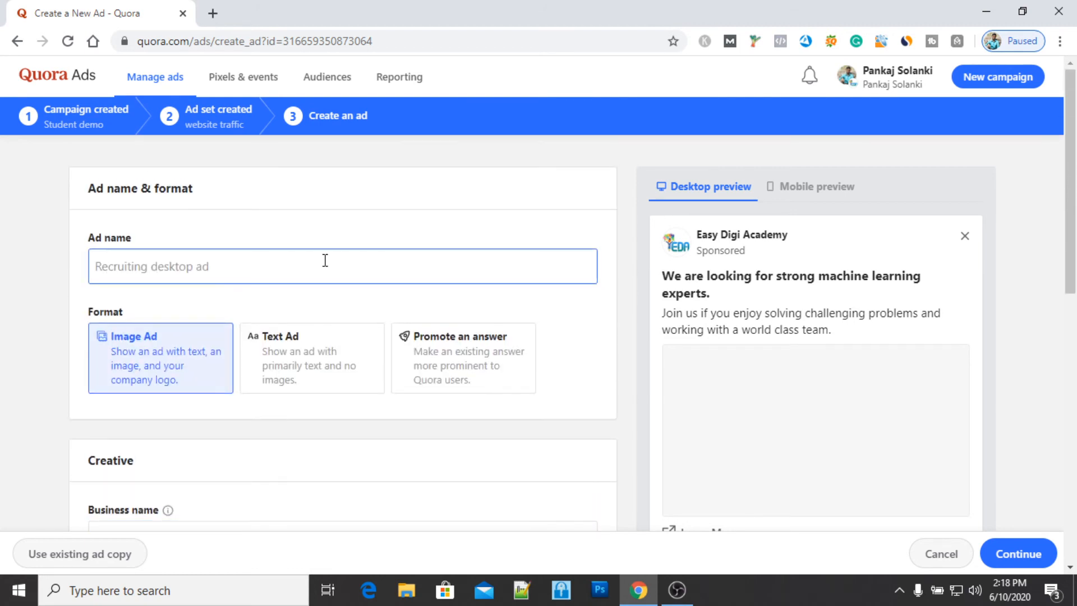
{"action": "left_click", "coordinate": [276, 262]}
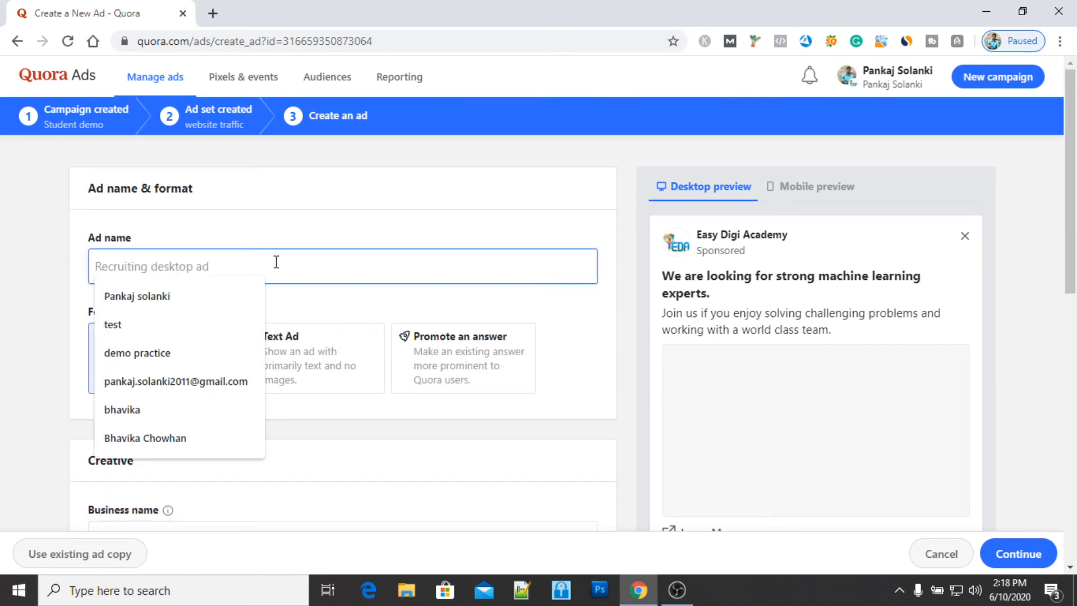
{"action": "type", "text": "eda ads"}
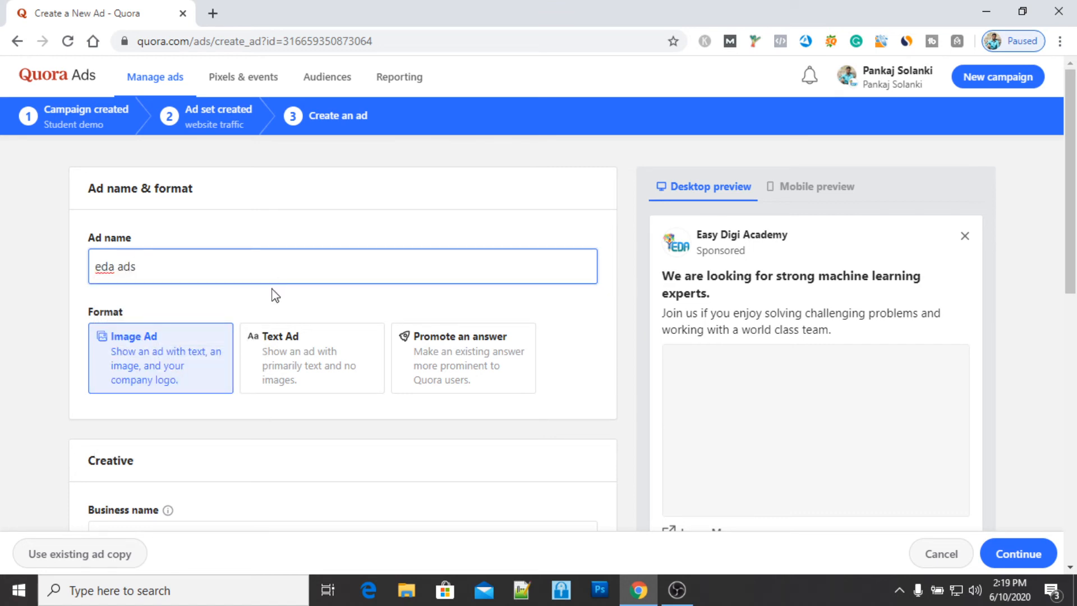
Step: Set the image ad's headline sentence to "Became a Certified Digital Marketing Expert.", including the closing period
{"action": "scroll", "coordinate": [275, 295], "scroll_direction": "down", "scroll_amount": 1}
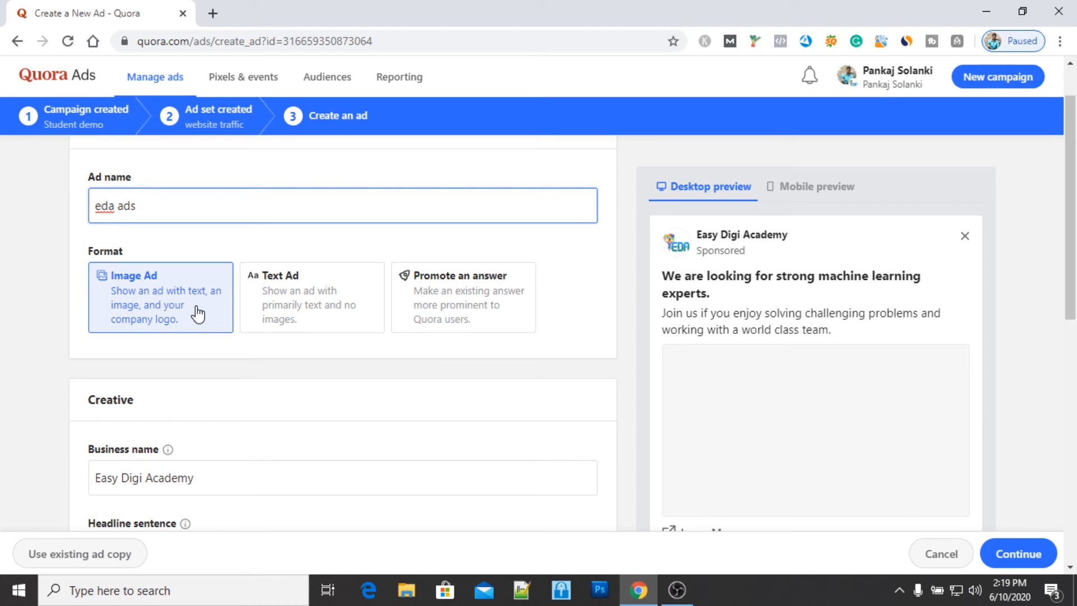
{"action": "scroll", "coordinate": [233, 344], "scroll_direction": "down", "scroll_amount": 2}
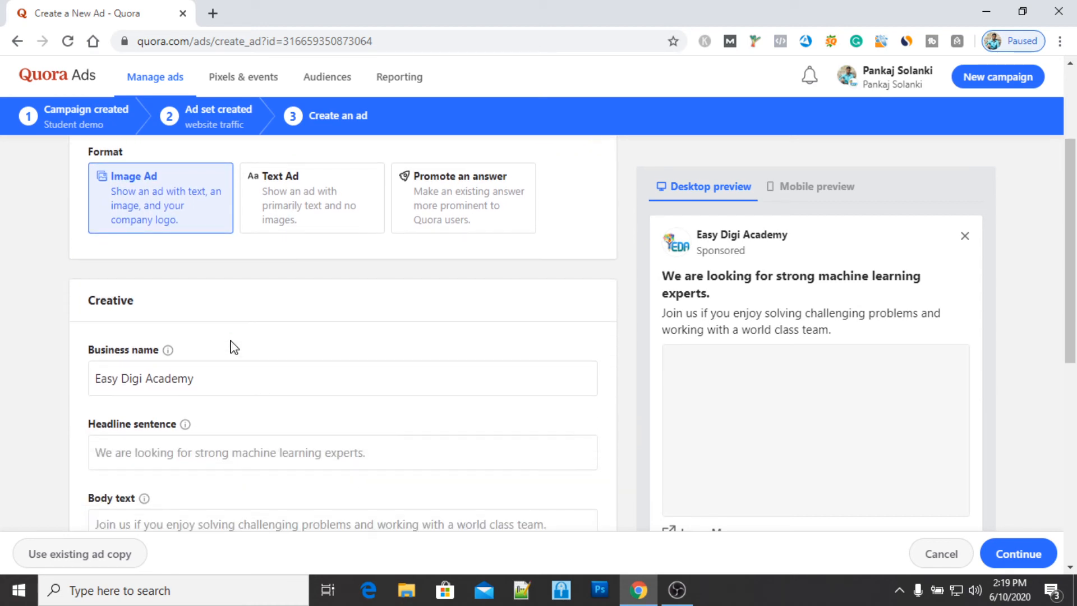
{"action": "scroll", "coordinate": [232, 344], "scroll_direction": "down", "scroll_amount": 1}
{"action": "left_click", "coordinate": [245, 315]}
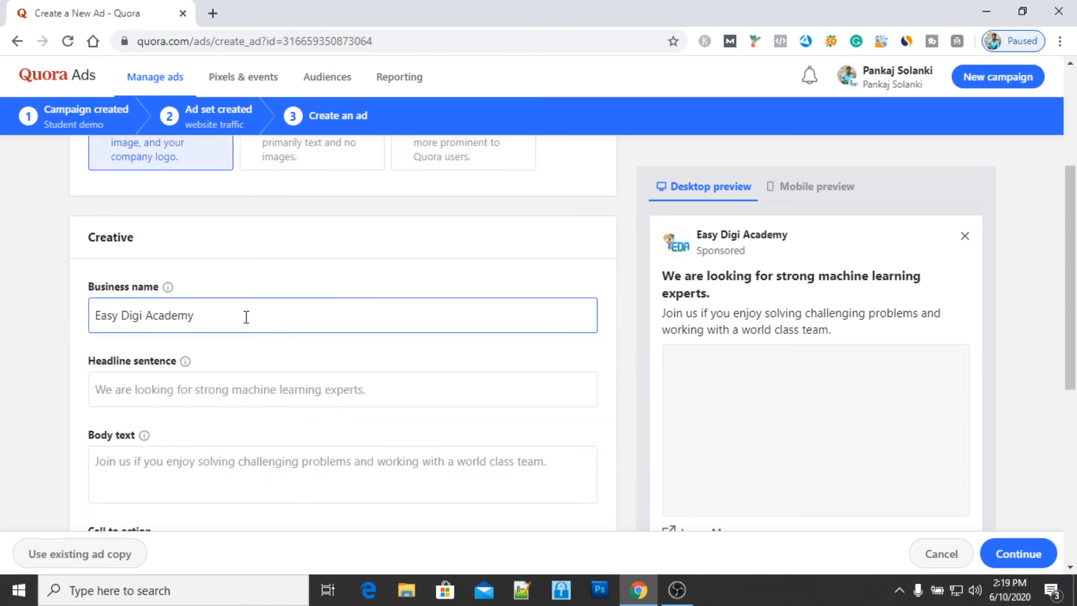
{"action": "left_click", "coordinate": [388, 283]}
{"action": "left_click", "coordinate": [281, 387]}
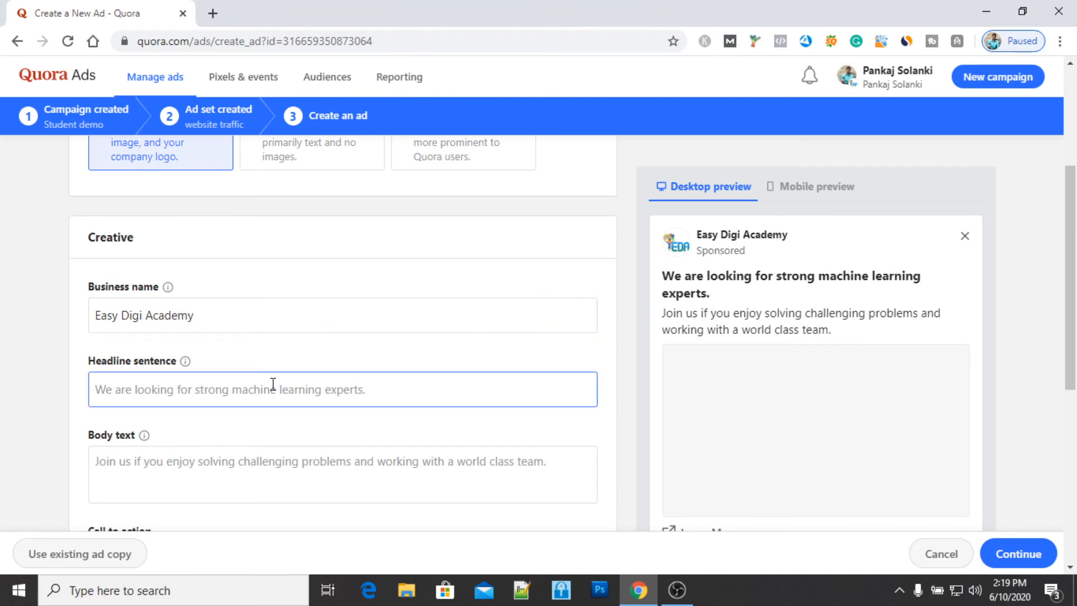
{"action": "left_click", "coordinate": [220, 394]}
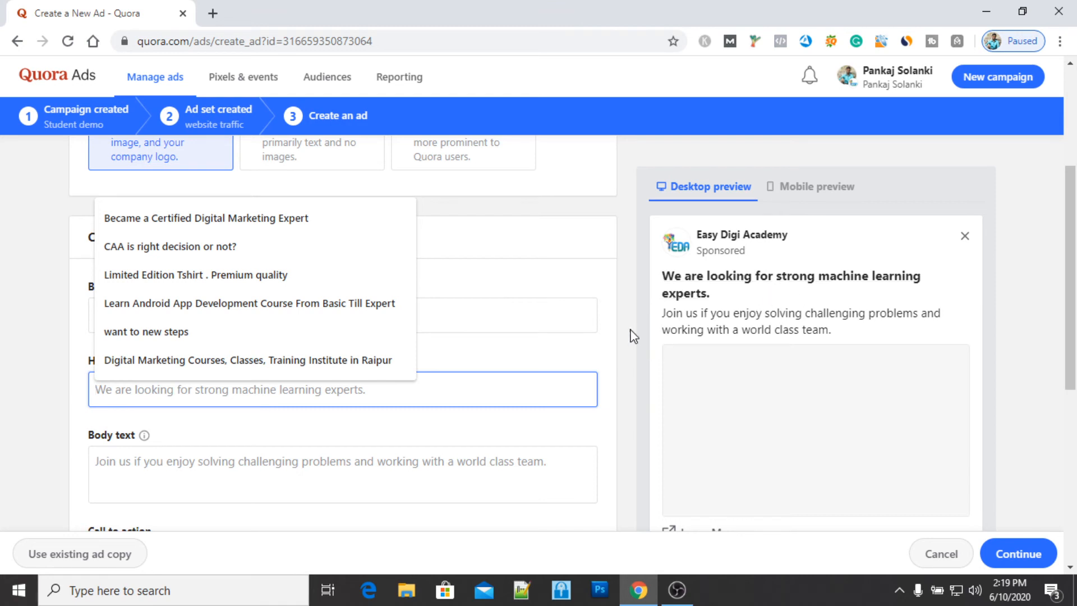
{"action": "left_click", "coordinate": [214, 228]}
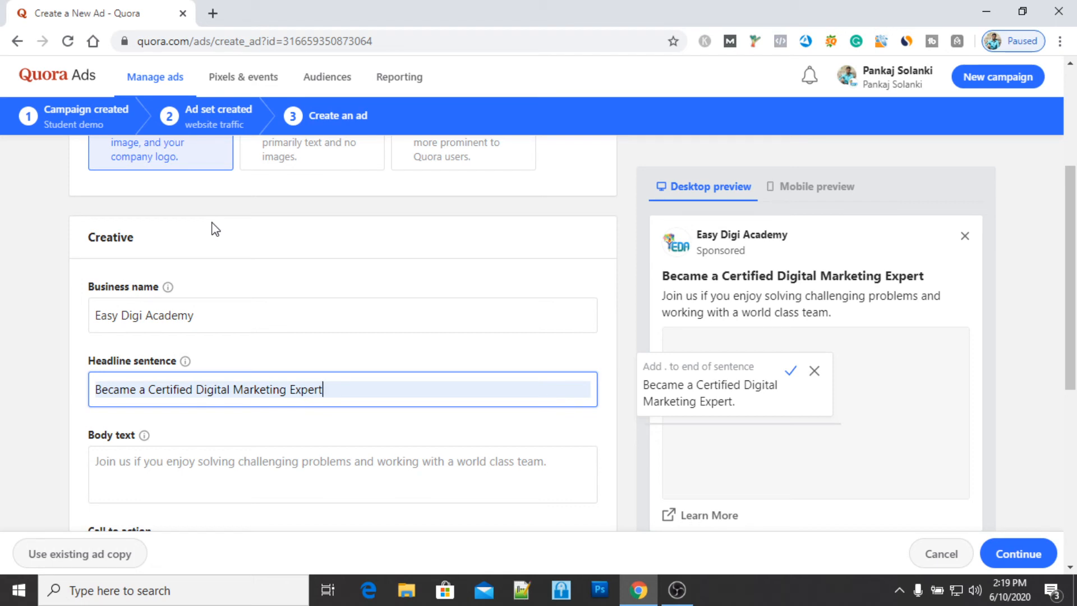
{"action": "scroll", "coordinate": [255, 240], "scroll_direction": "down", "scroll_amount": 2}
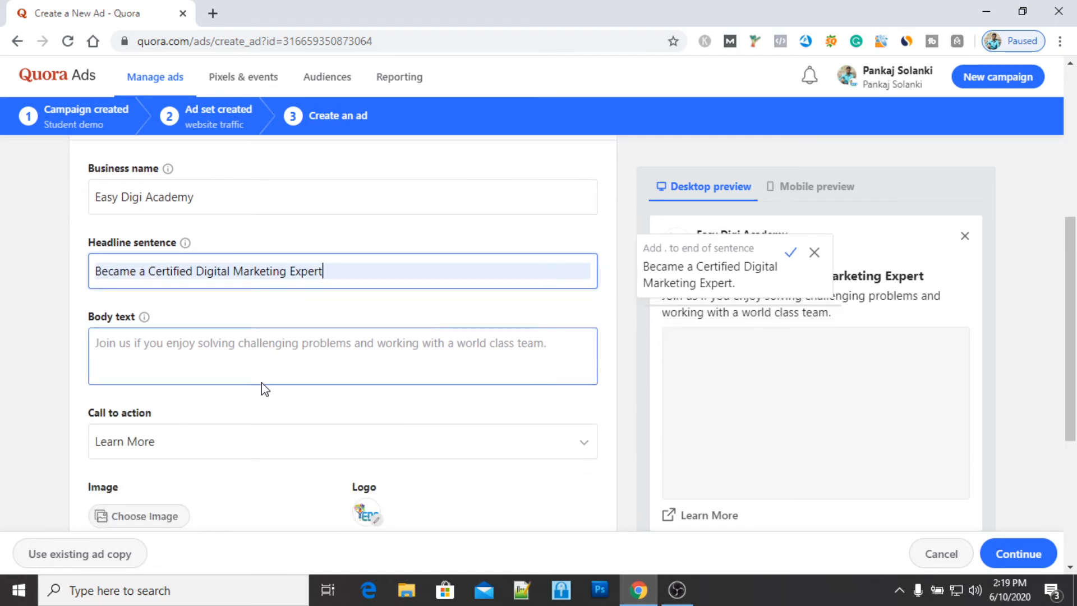
{"action": "left_click", "coordinate": [271, 357]}
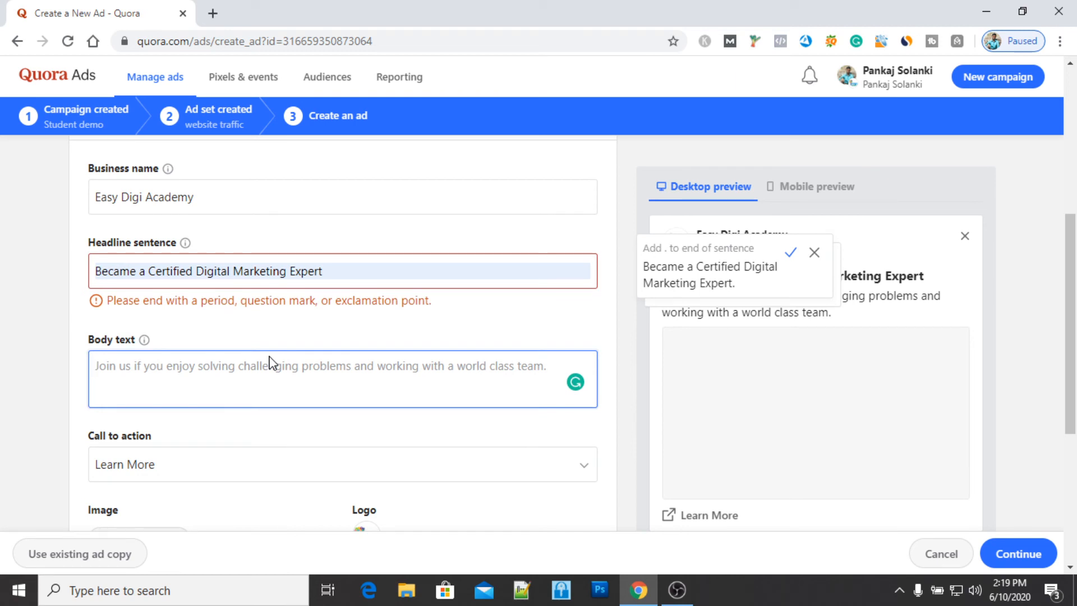
{"action": "left_click", "coordinate": [344, 271]}
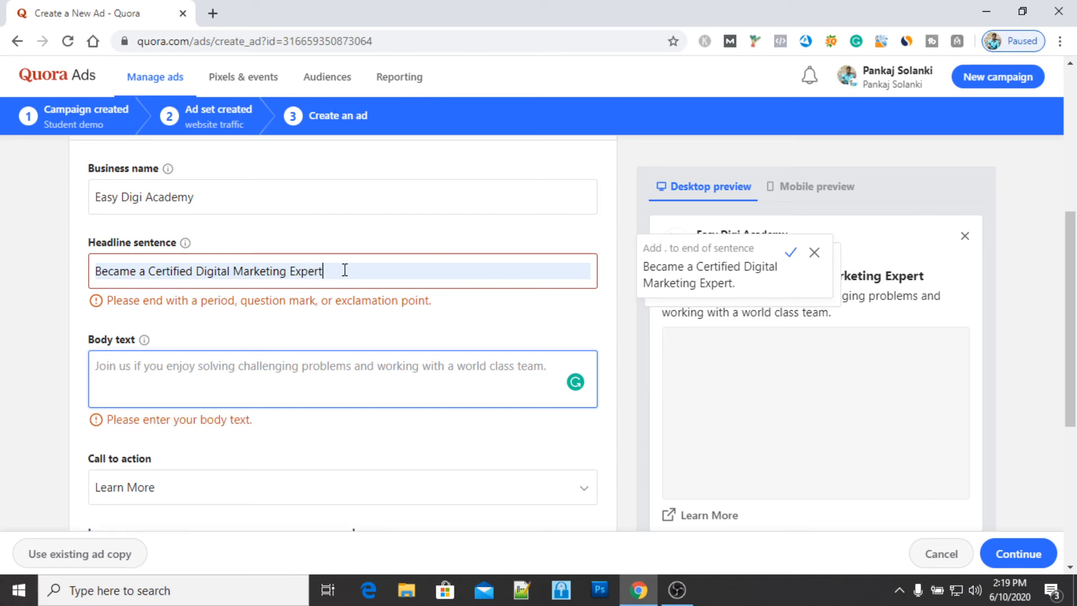
{"action": "type", "text": "."}
Step: Write the body text "Learn digital marketing with Raipur's 1st practical oriented training institute", correcting the capitalization of Raipur
{"action": "left_click", "coordinate": [346, 341]}
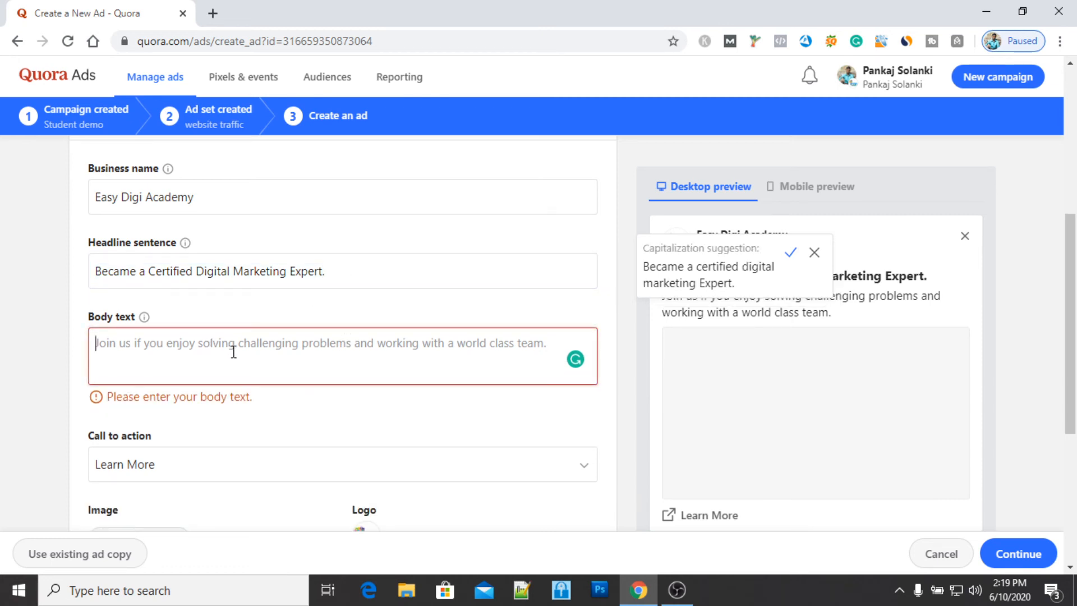
{"action": "type", "text": "r"}
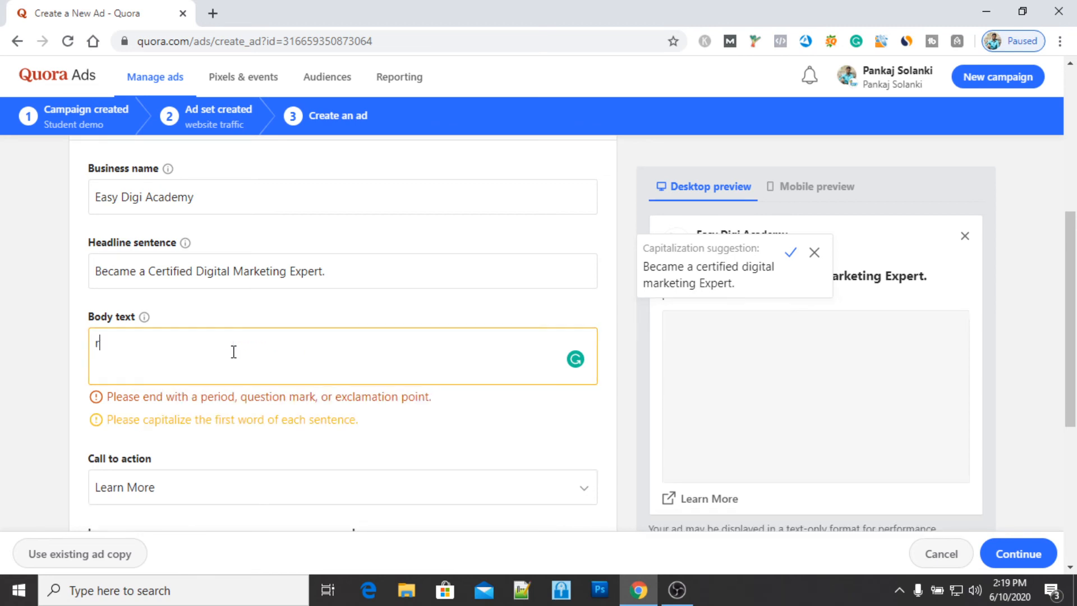
{"action": "key", "text": "BackSpace"}
{"action": "scroll", "coordinate": [233, 352], "scroll_direction": "down", "scroll_amount": 2}
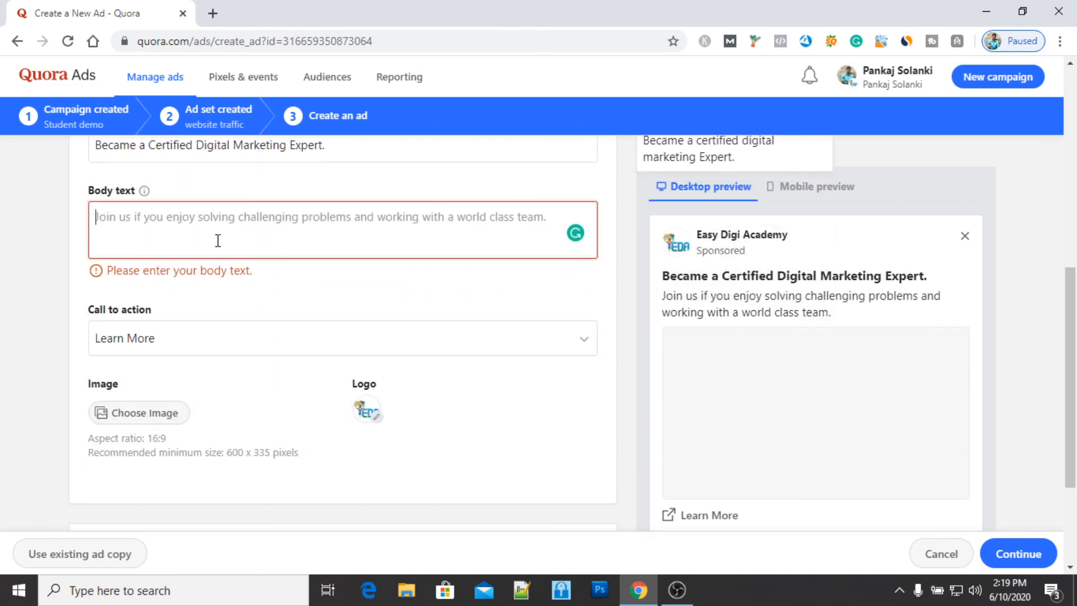
{"action": "type", "text": "Learn "}
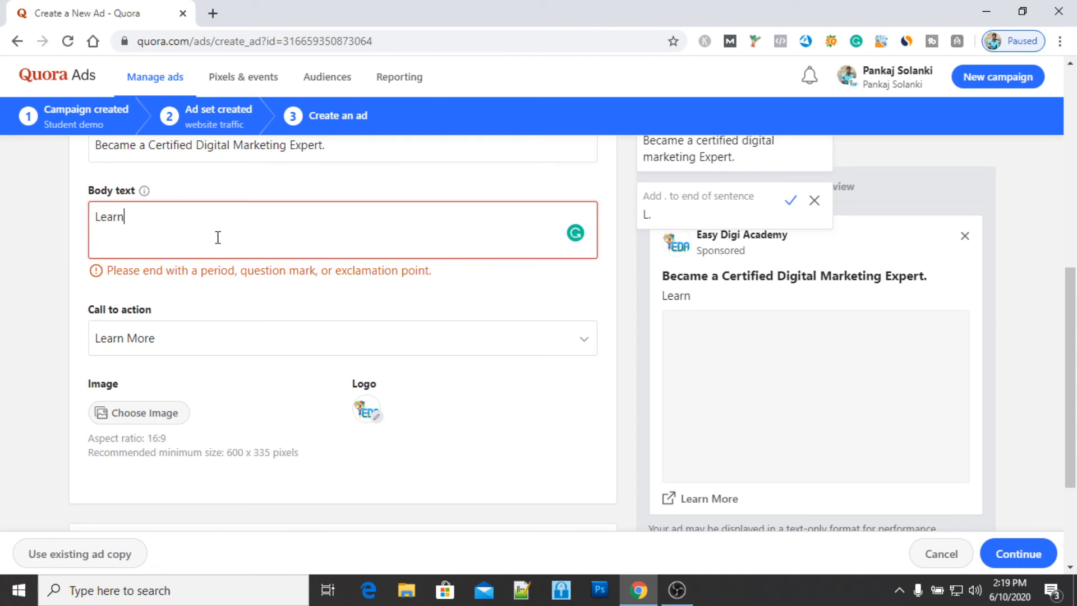
{"action": "type", "text": "digital "}
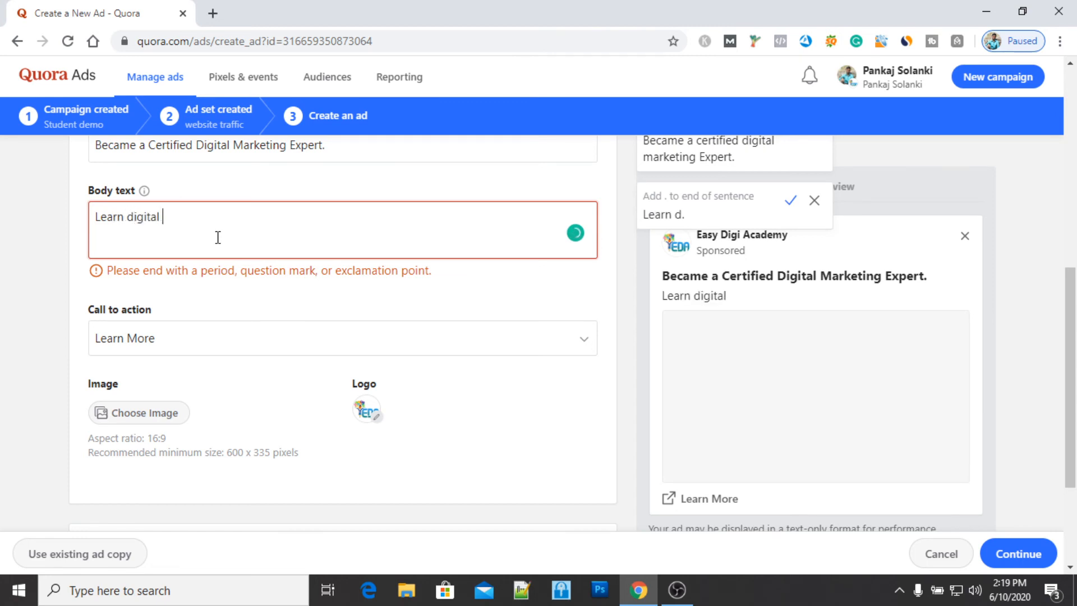
{"action": "type", "text": "marketing w"}
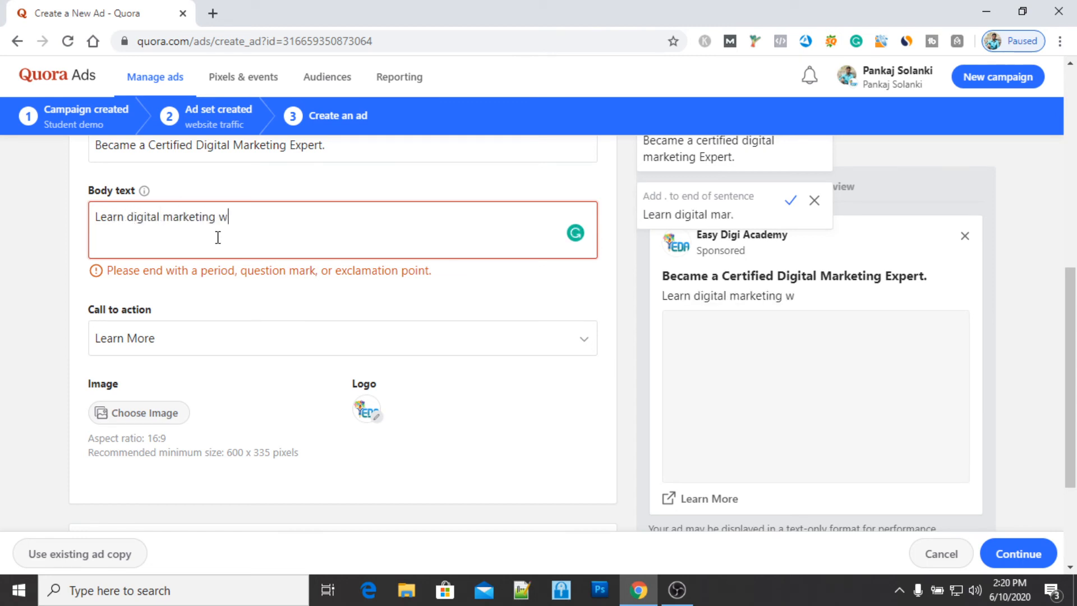
{"action": "type", "text": "ith raipu"}
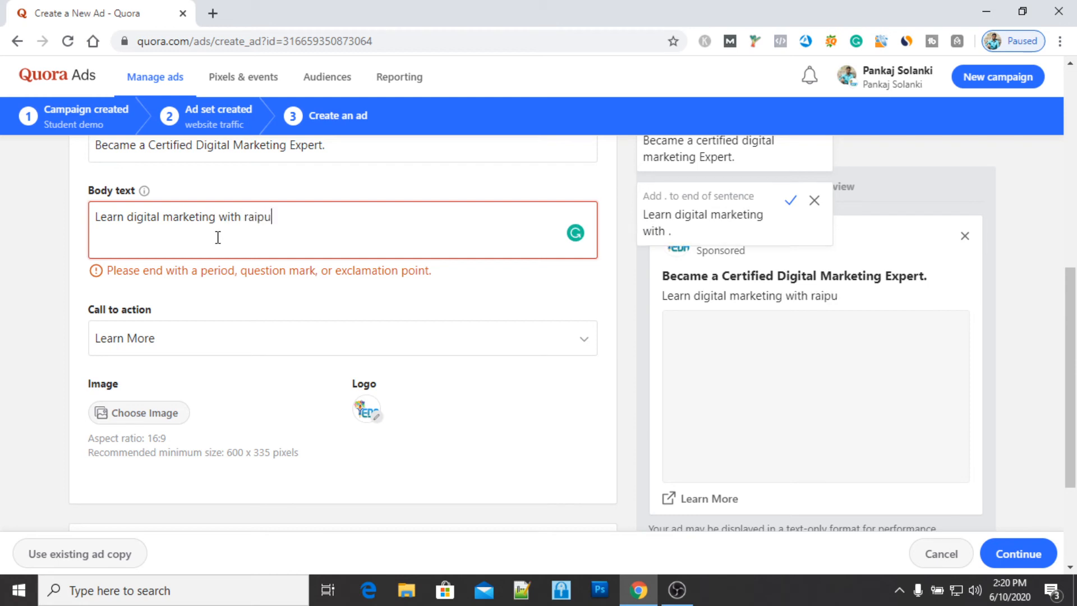
{"action": "type", "text": "r's "}
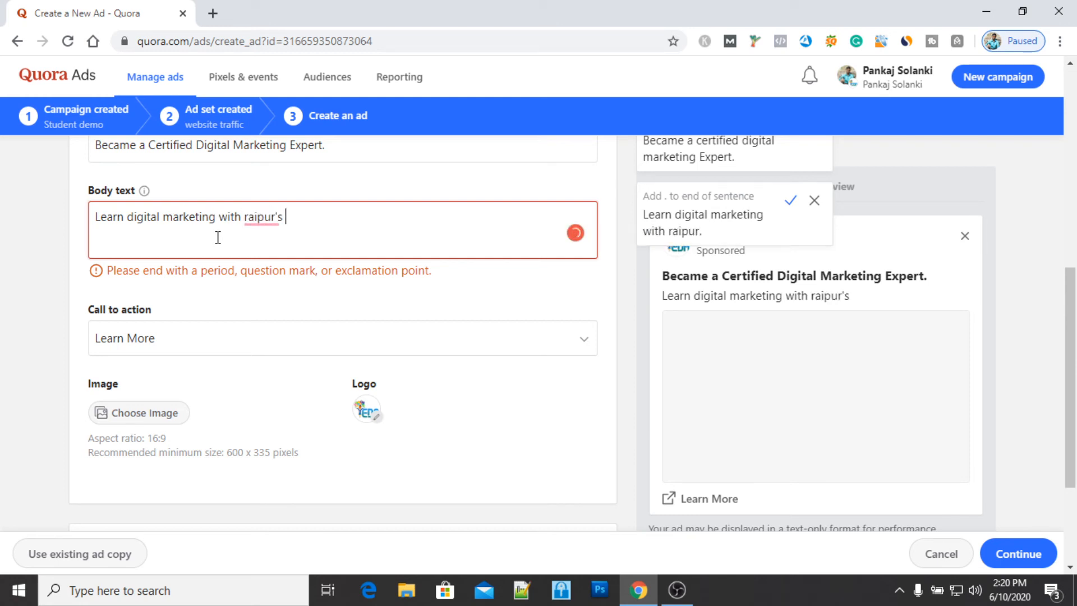
{"action": "type", "text": "1st practic"}
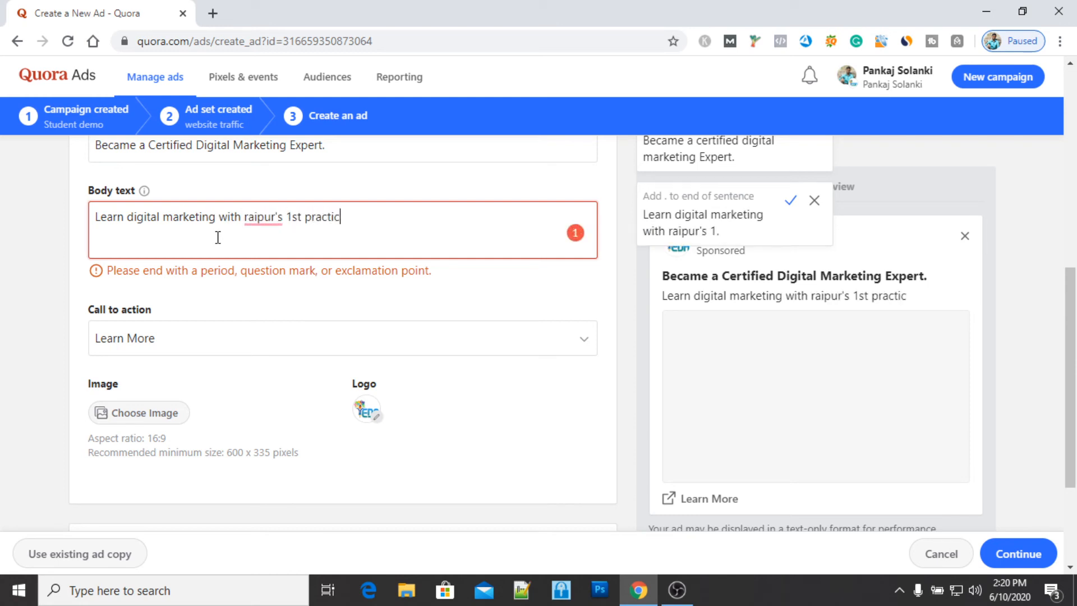
{"action": "type", "text": "al oriented "}
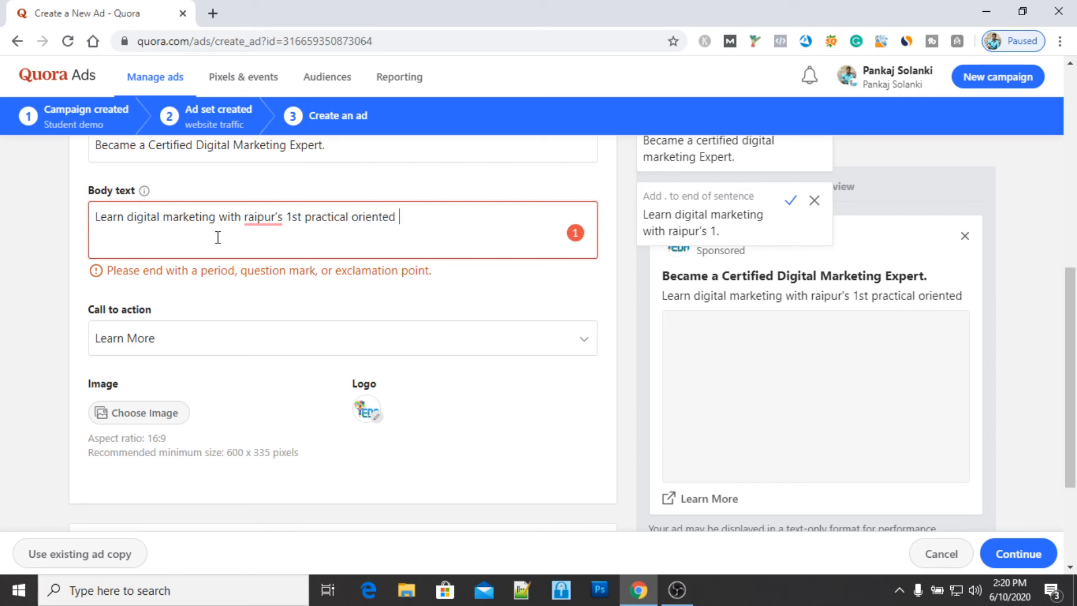
{"action": "type", "text": "training i"}
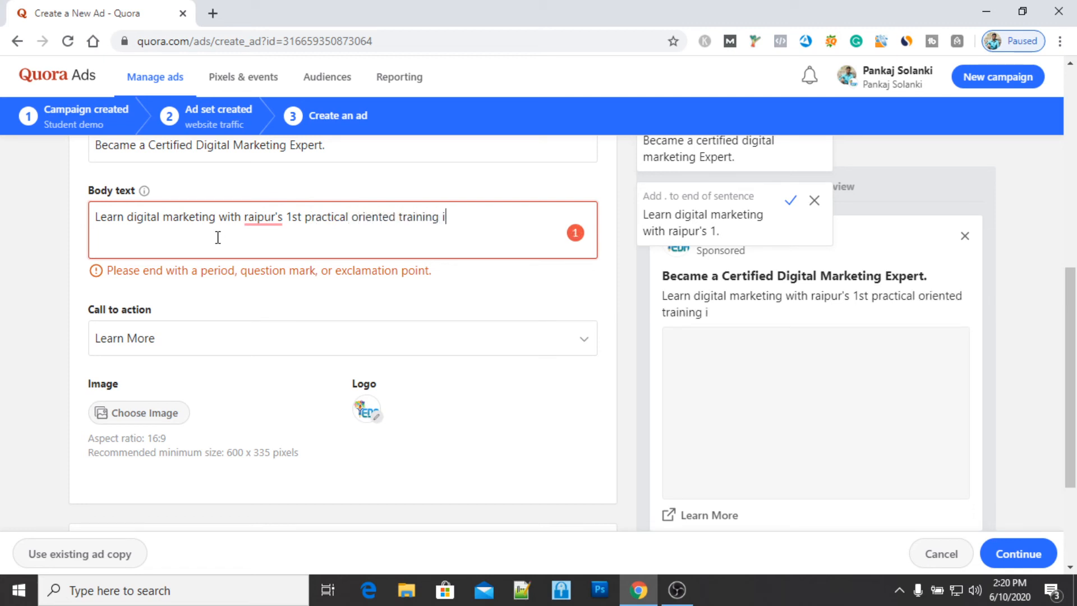
{"action": "type", "text": "nstitute"}
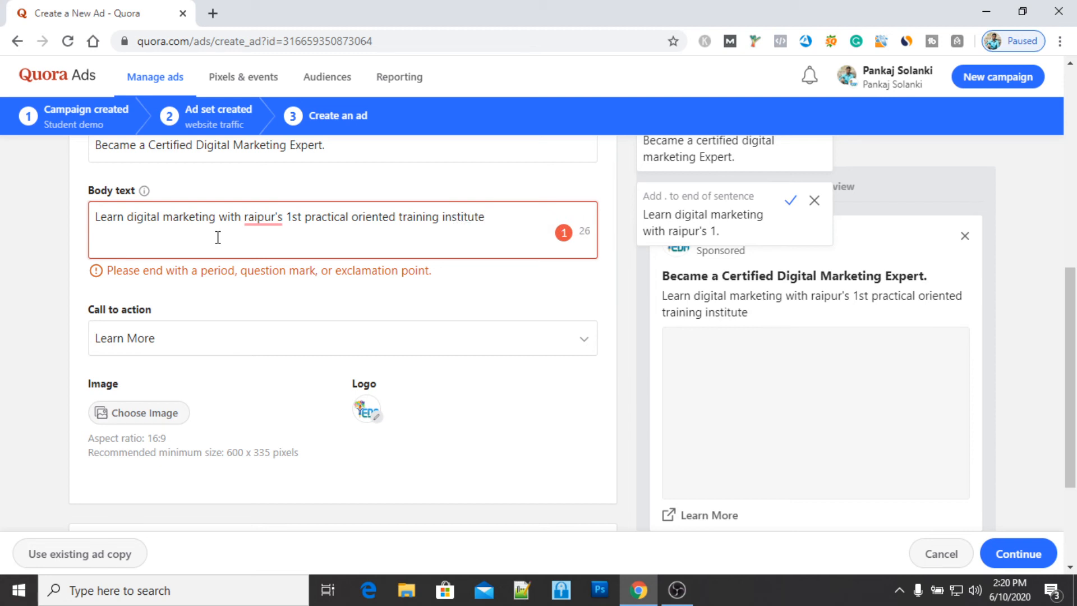
{"action": "mouse_move", "coordinate": [252, 221]}
{"action": "left_click", "coordinate": [284, 263]}
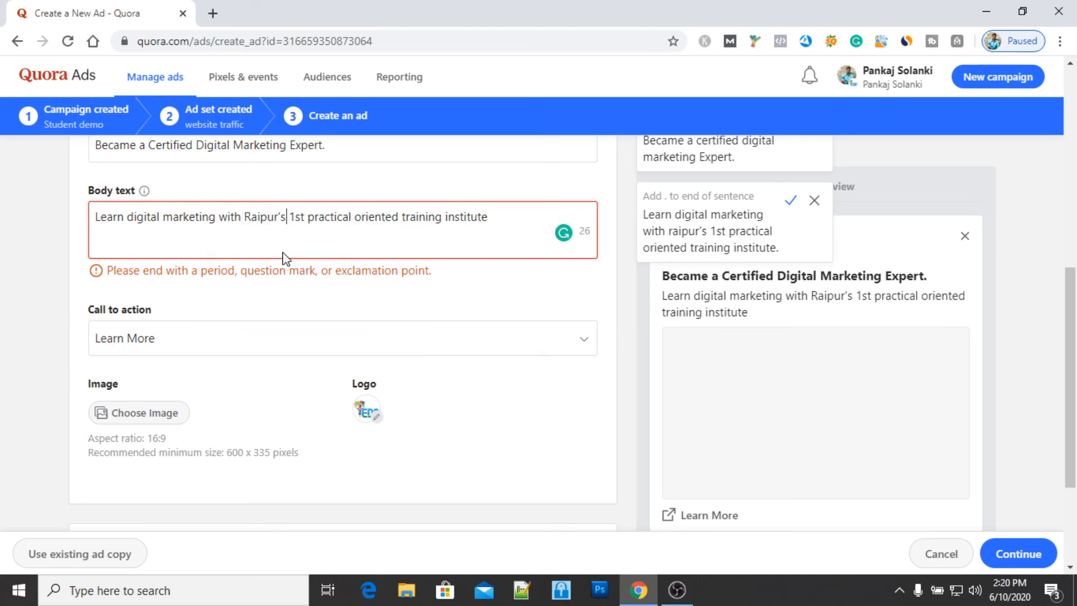
Step: End the ad's body text with a period after "institute"
{"action": "mouse_move", "coordinate": [146, 194]}
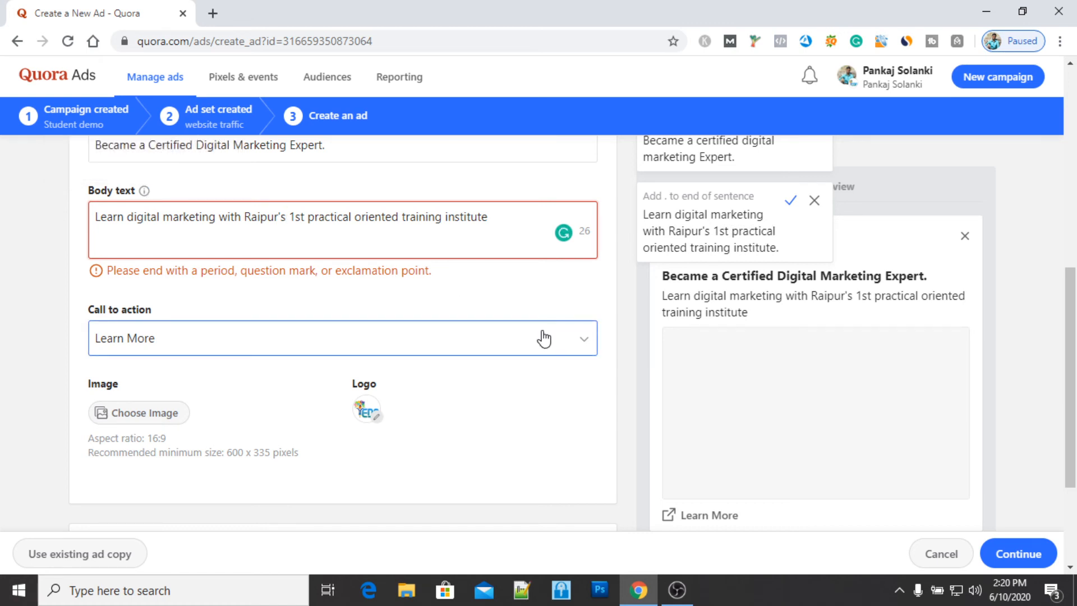
{"action": "scroll", "coordinate": [544, 338], "scroll_direction": "down", "scroll_amount": 1}
{"action": "scroll", "coordinate": [544, 338], "scroll_direction": "up", "scroll_amount": 1}
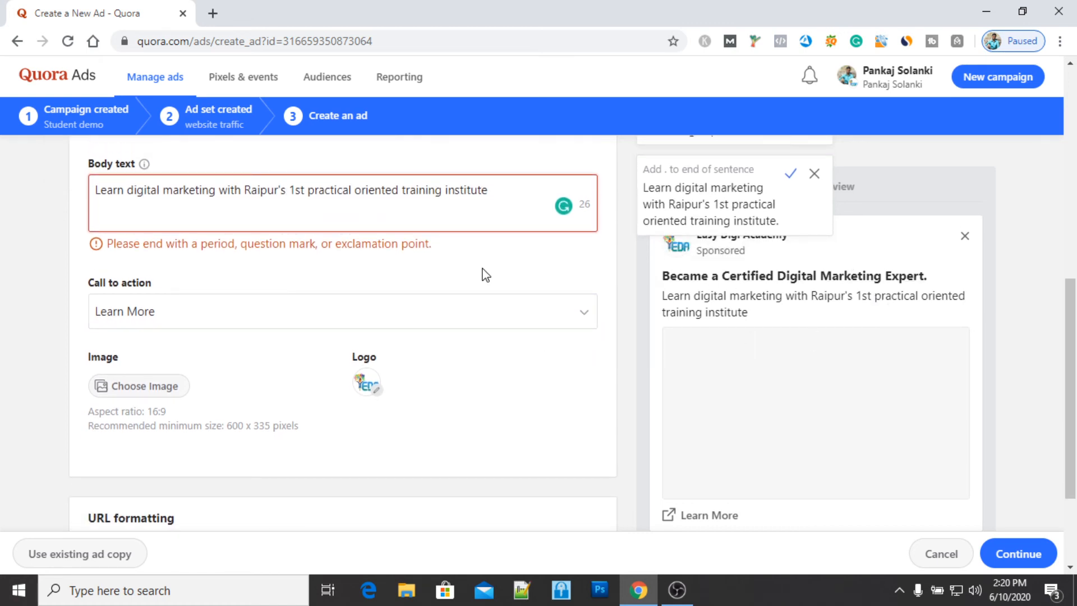
{"action": "left_click", "coordinate": [507, 207]}
{"action": "scroll", "coordinate": [428, 247], "scroll_direction": "down", "scroll_amount": 1}
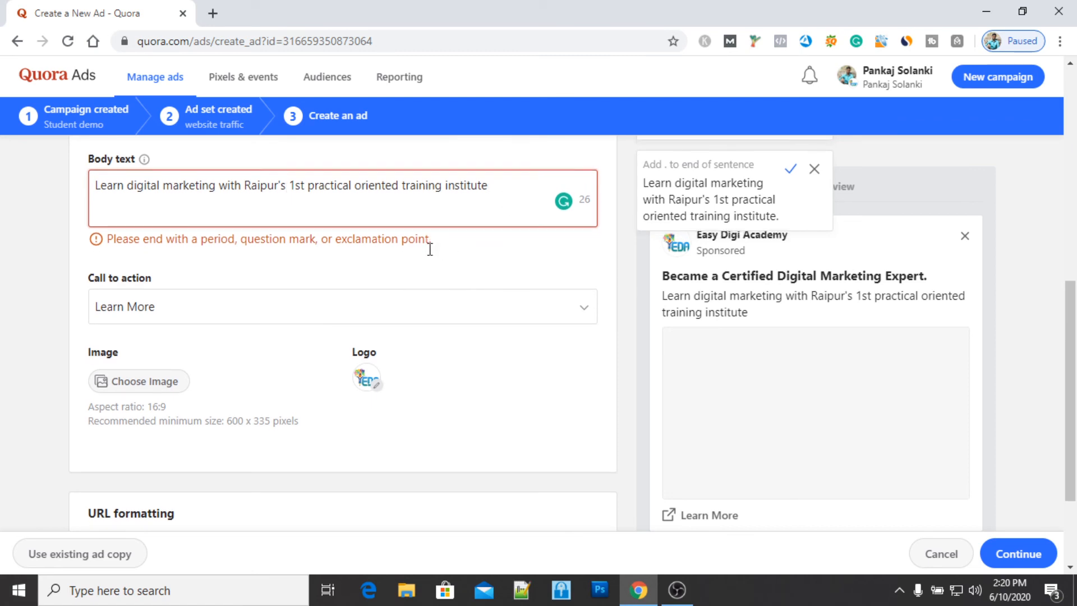
{"action": "type", "text": ",."}
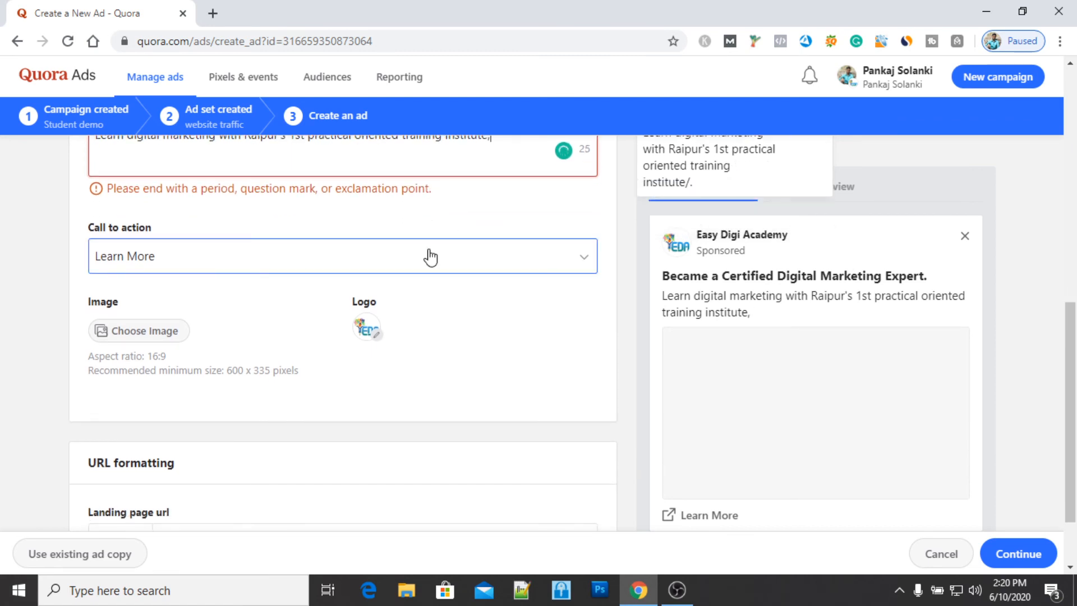
{"action": "key", "text": "BackSpace"}
{"action": "key", "text": "BackSpace"}
{"action": "type", "text": "."}
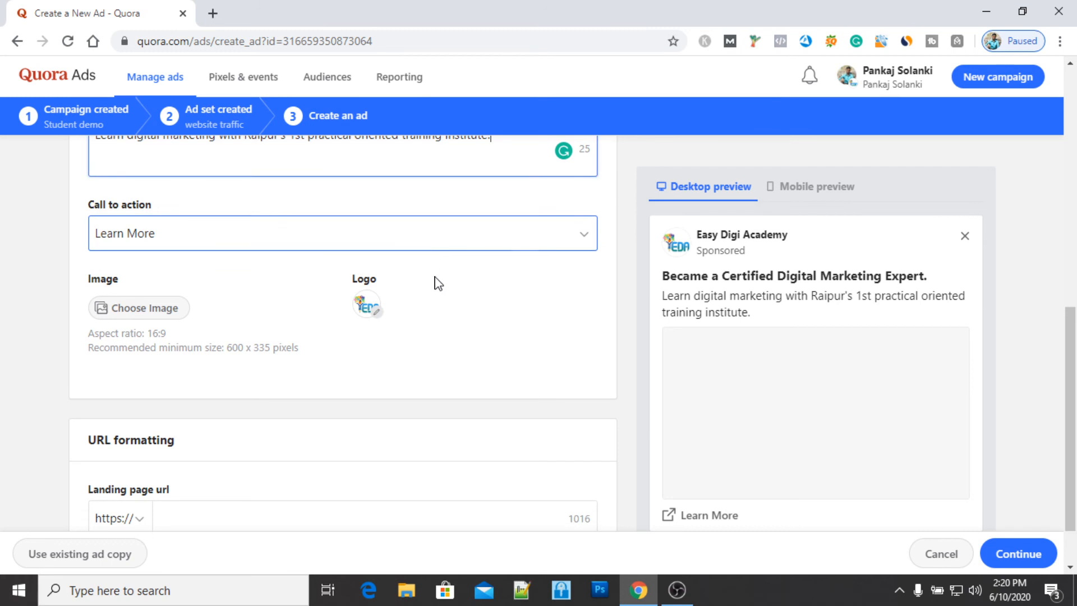
{"action": "scroll", "coordinate": [435, 281], "scroll_direction": "up", "scroll_amount": 1}
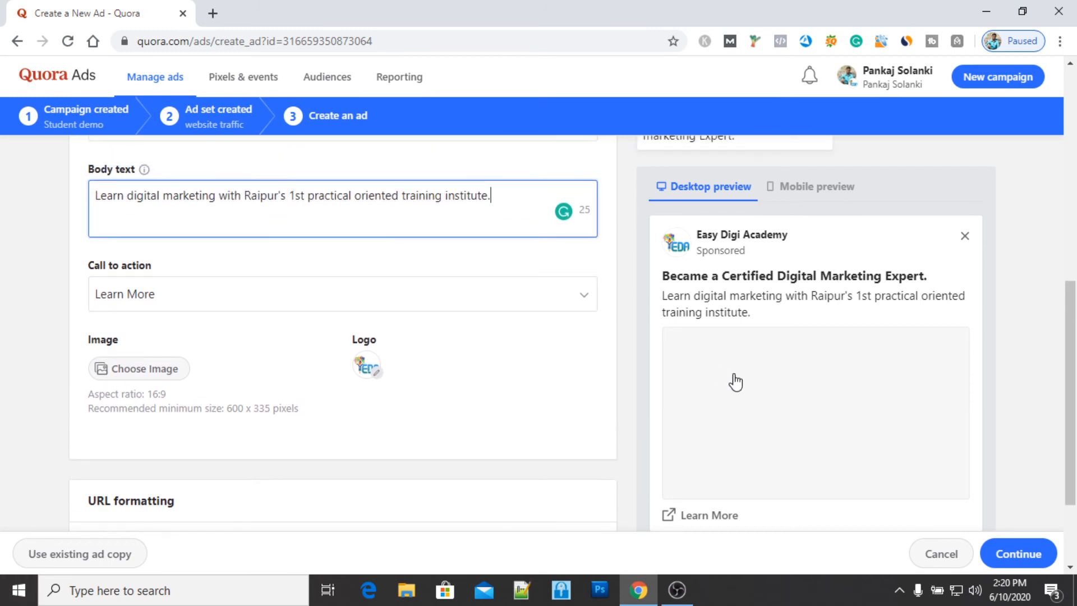
Step: Set the ad's call to action to Contact Us
{"action": "scroll", "coordinate": [733, 380], "scroll_direction": "down", "scroll_amount": 2}
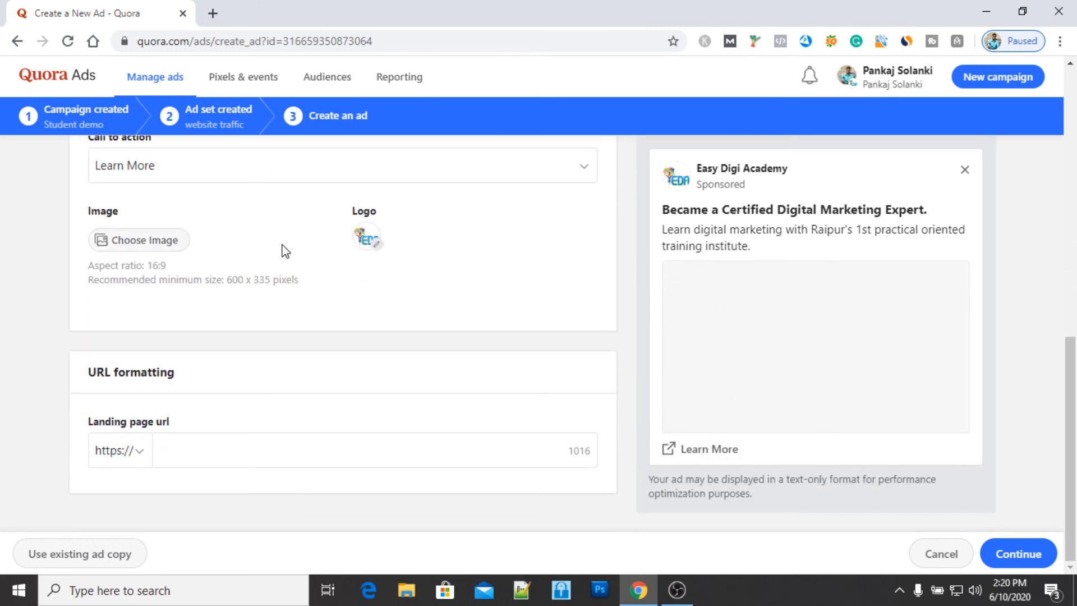
{"action": "scroll", "coordinate": [345, 213], "scroll_direction": "up", "scroll_amount": 1}
{"action": "scroll", "coordinate": [344, 213], "scroll_direction": "up", "scroll_amount": 2}
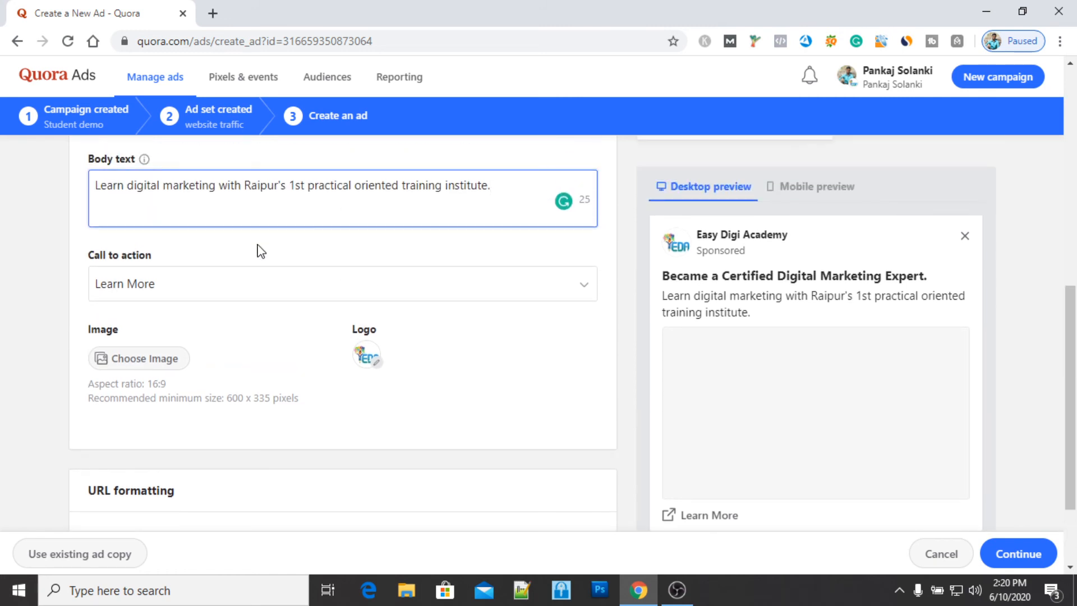
{"action": "left_click", "coordinate": [291, 289]}
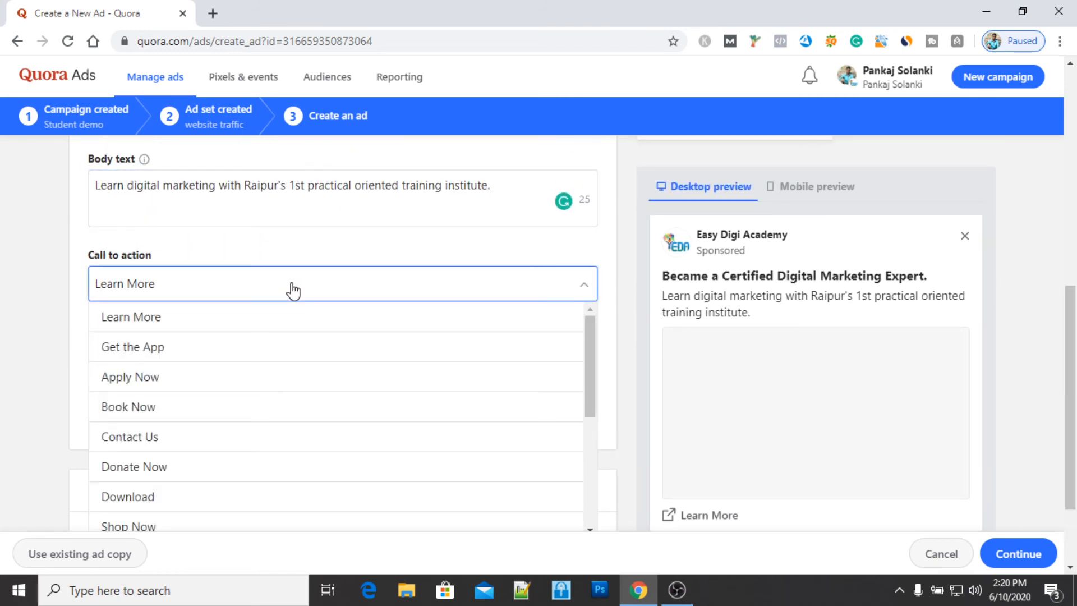
{"action": "left_click", "coordinate": [147, 446]}
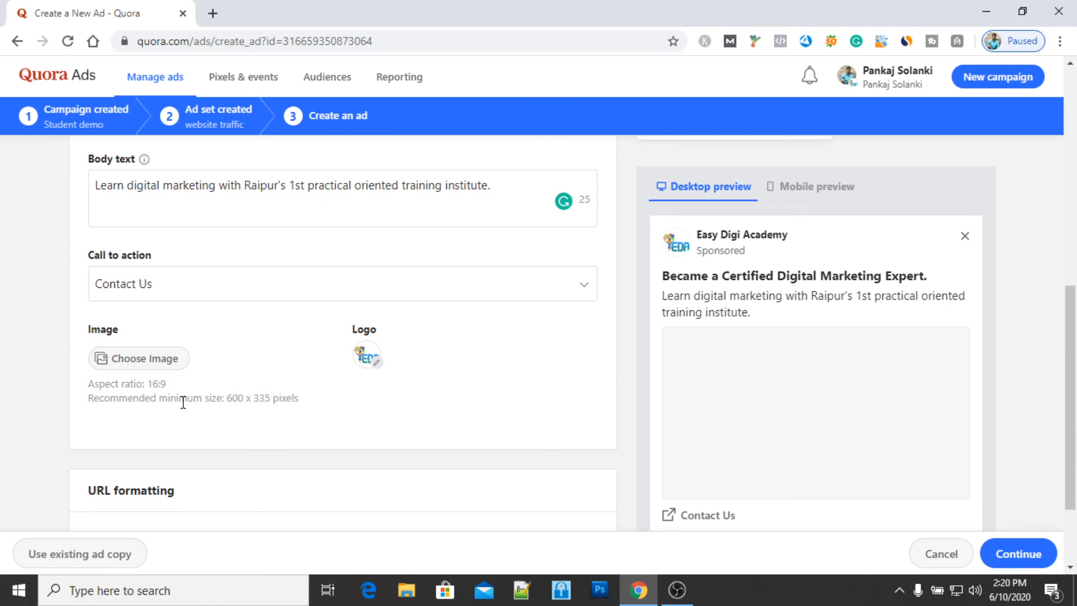
Step: Upload the "affiliate marketing" picture from the YouTube thumbnail folder as the ad's image
{"action": "left_click", "coordinate": [136, 359]}
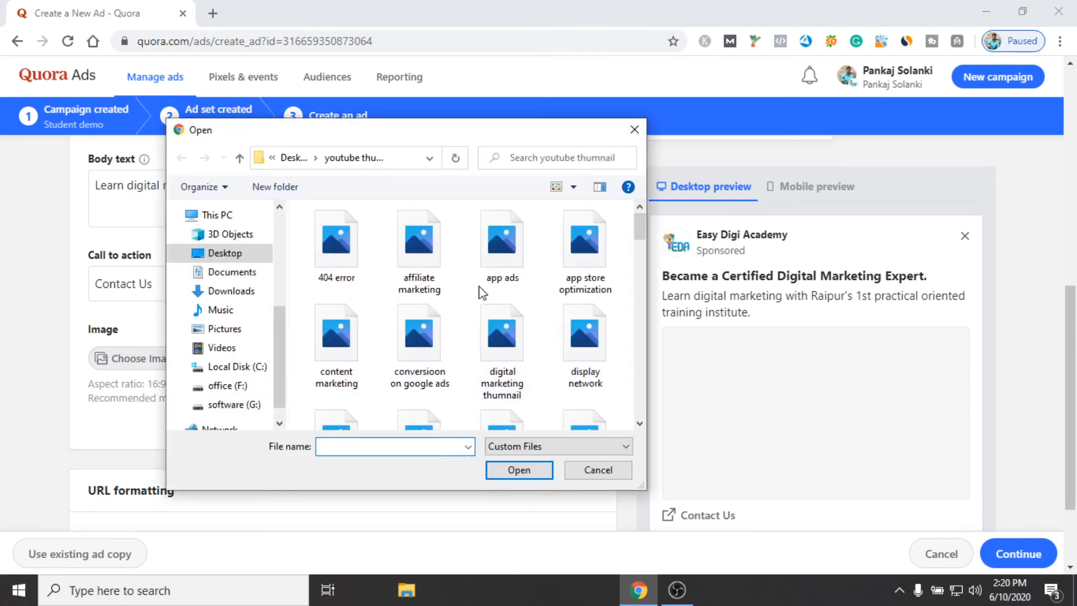
{"action": "left_click", "coordinate": [419, 255]}
{"action": "left_click", "coordinate": [519, 469]}
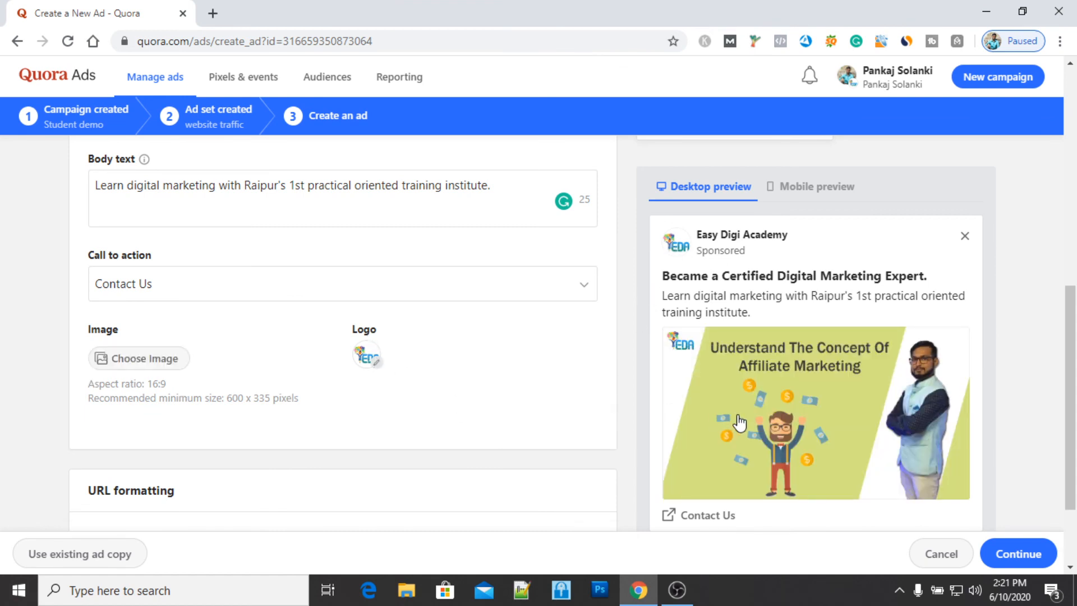
{"action": "scroll", "coordinate": [517, 425], "scroll_direction": "down", "scroll_amount": 2}
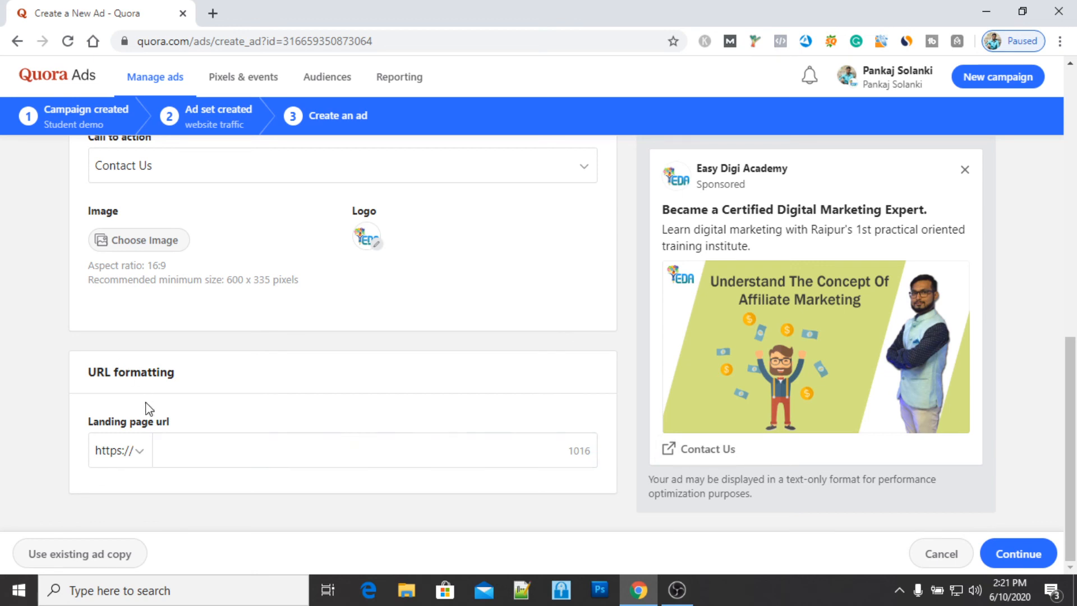
{"action": "left_click", "coordinate": [200, 449]}
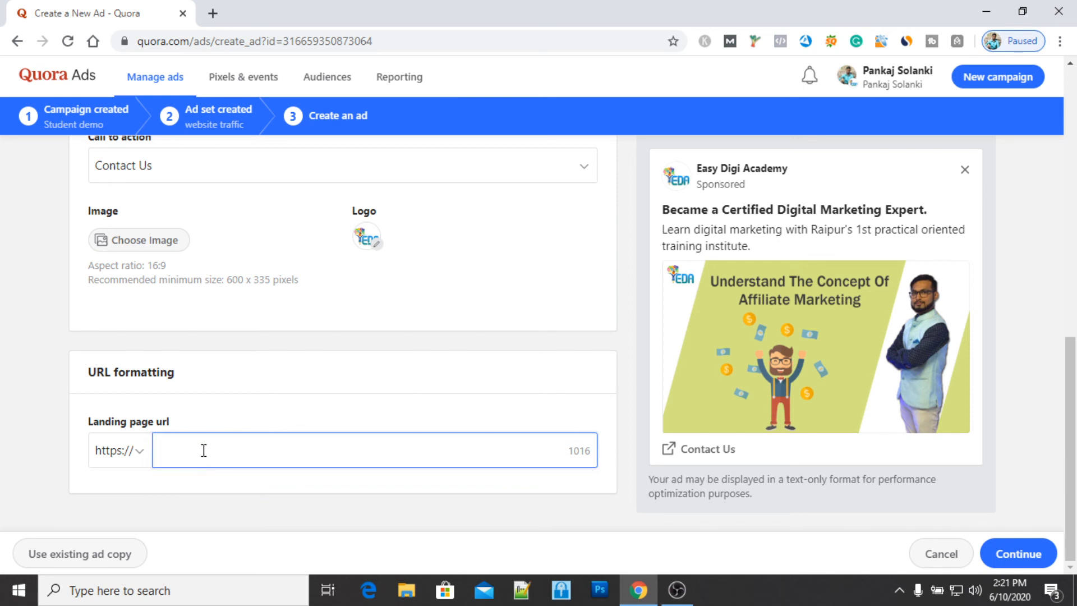
{"action": "type", "text": "www.easydigicademy.com"}
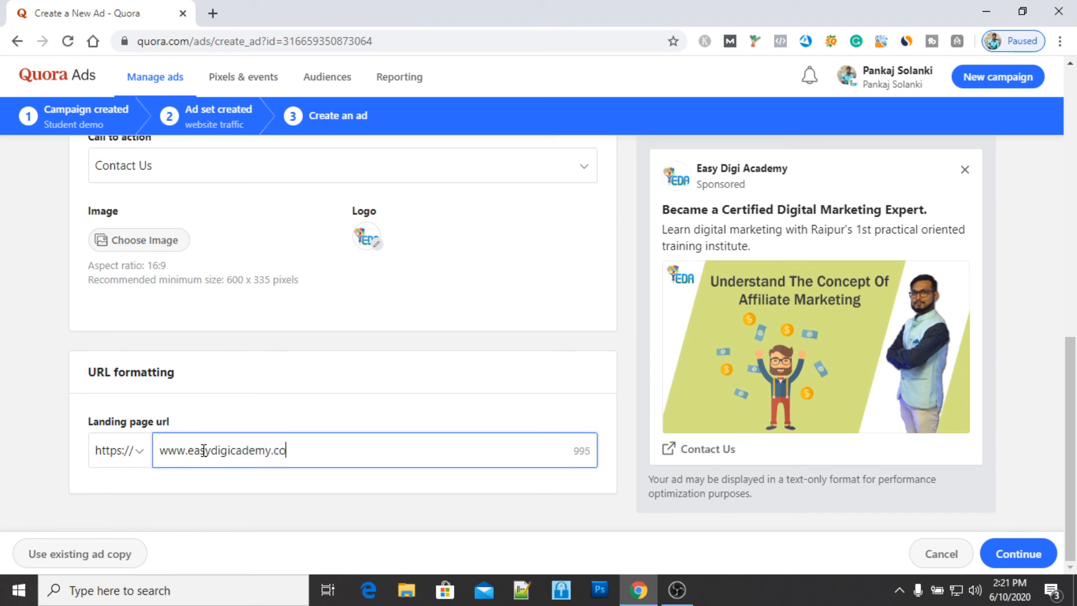